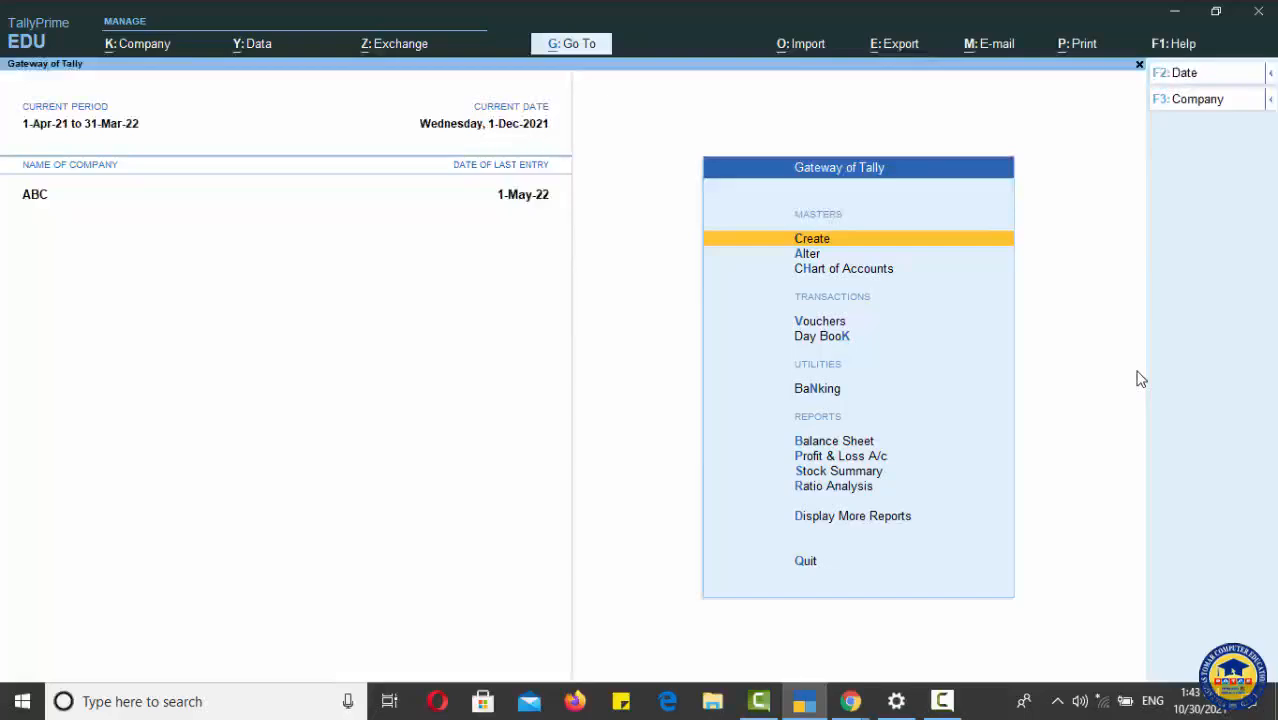
# Step: Start creating a new ledger and name it Creative Computer Company
pyautogui.press('Return')
pyautogui.press('Down')
pyautogui.press('Return')
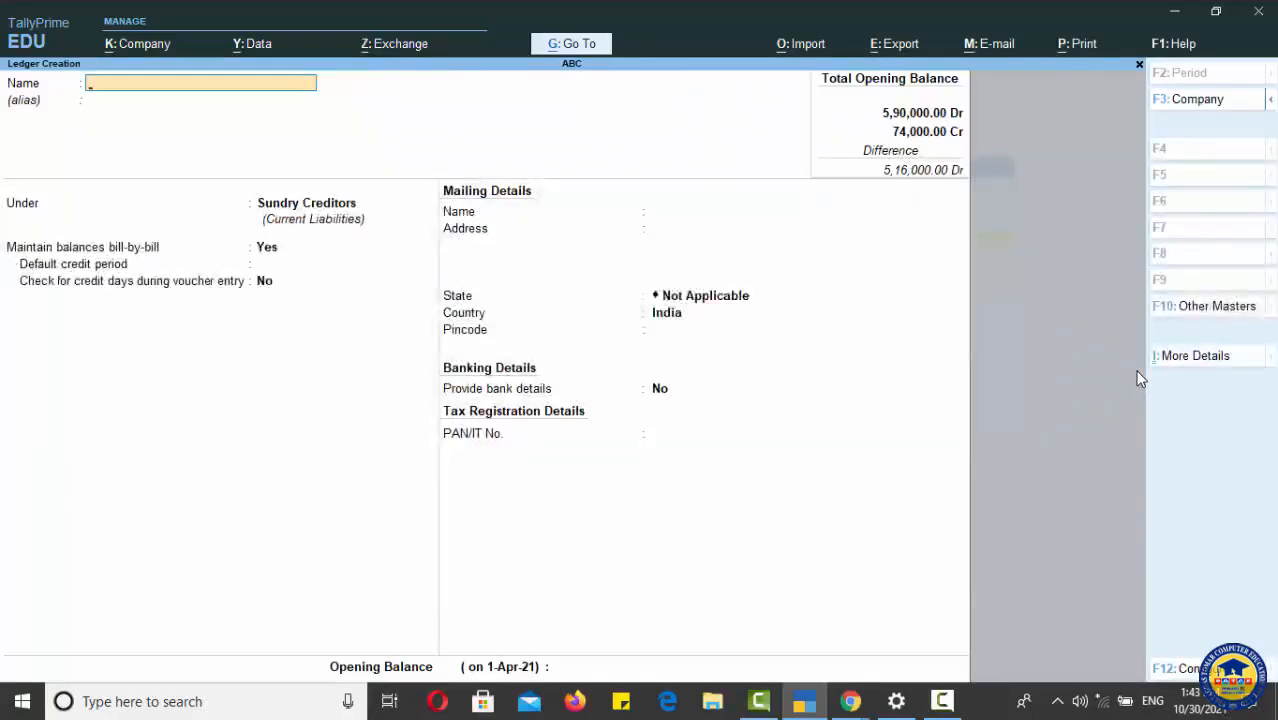
pyautogui.write('Creative Computer')
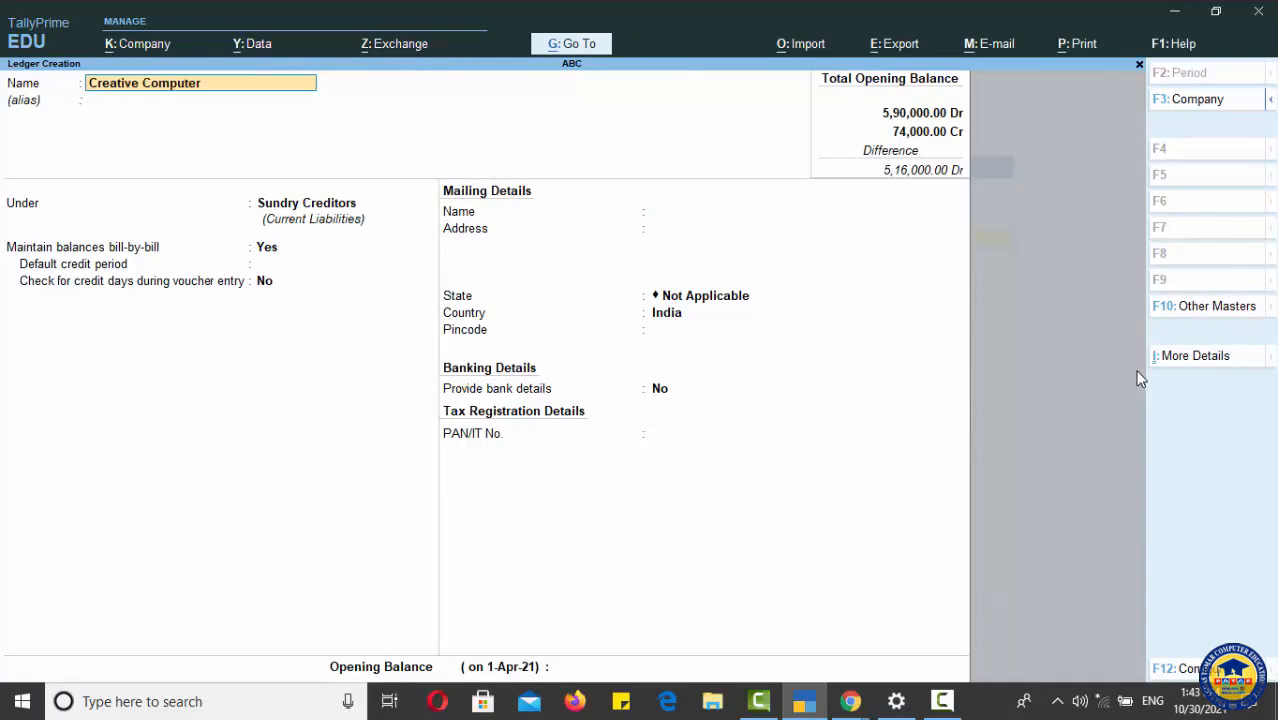
pyautogui.write(' Company')
# Step: Keep the Sundry Creditors group and default details, and save the Creative Computer Company ledger
pyautogui.press('Return')
pyautogui.press('Return')
pyautogui.press('Return')
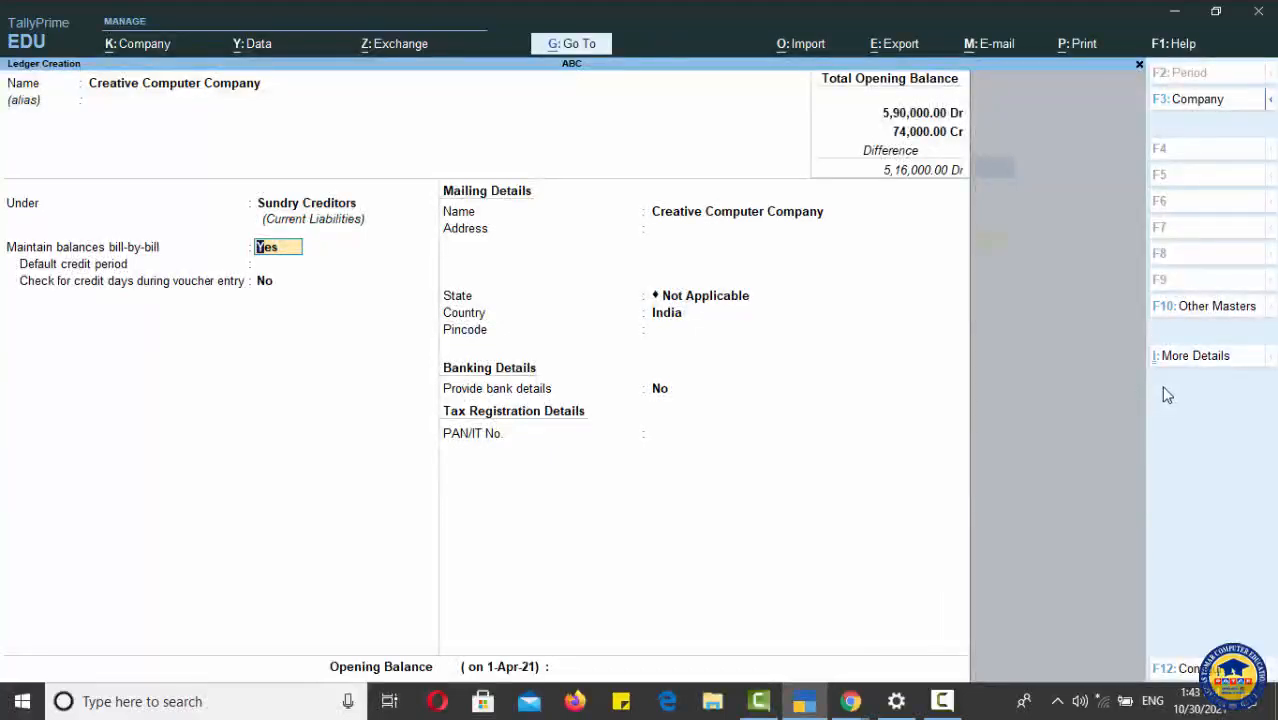
pyautogui.press('Return')
pyautogui.press('Return')
pyautogui.press('Return')
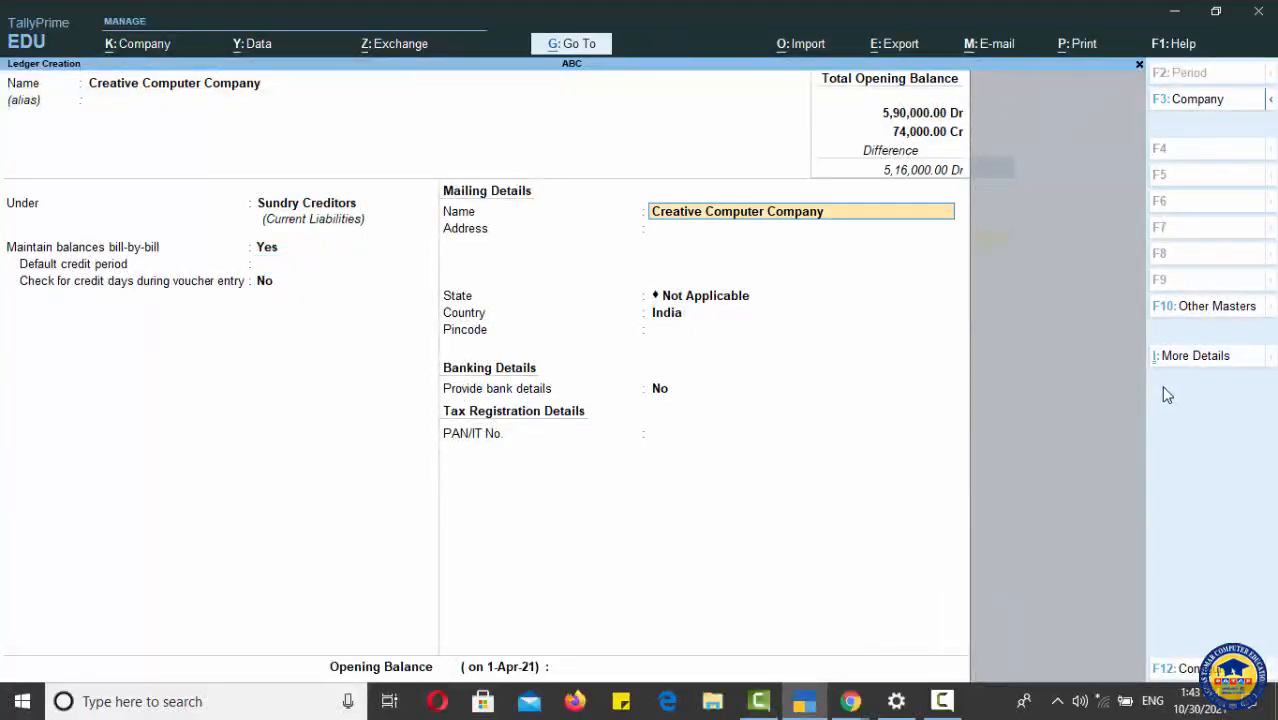
pyautogui.press('Return')
pyautogui.press('Return')
pyautogui.press('Return')
pyautogui.press('Return')
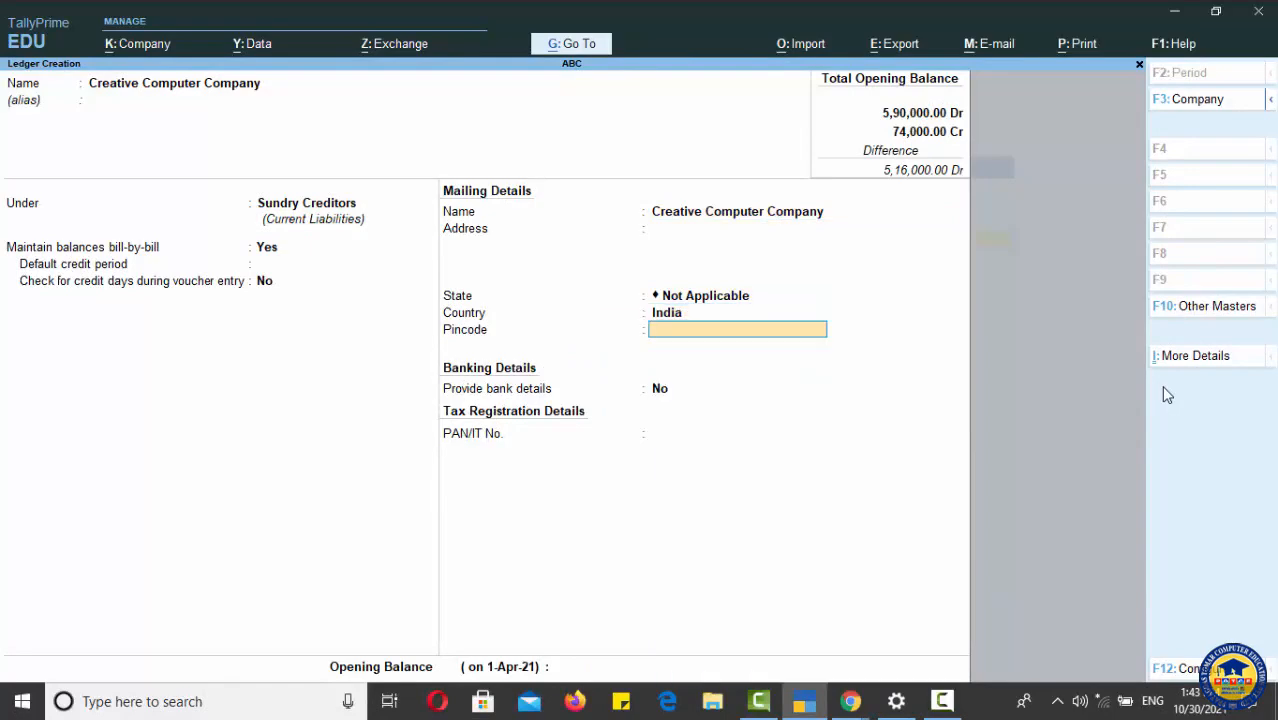
pyautogui.press('Return')
pyautogui.press('Return')
pyautogui.press('Return')
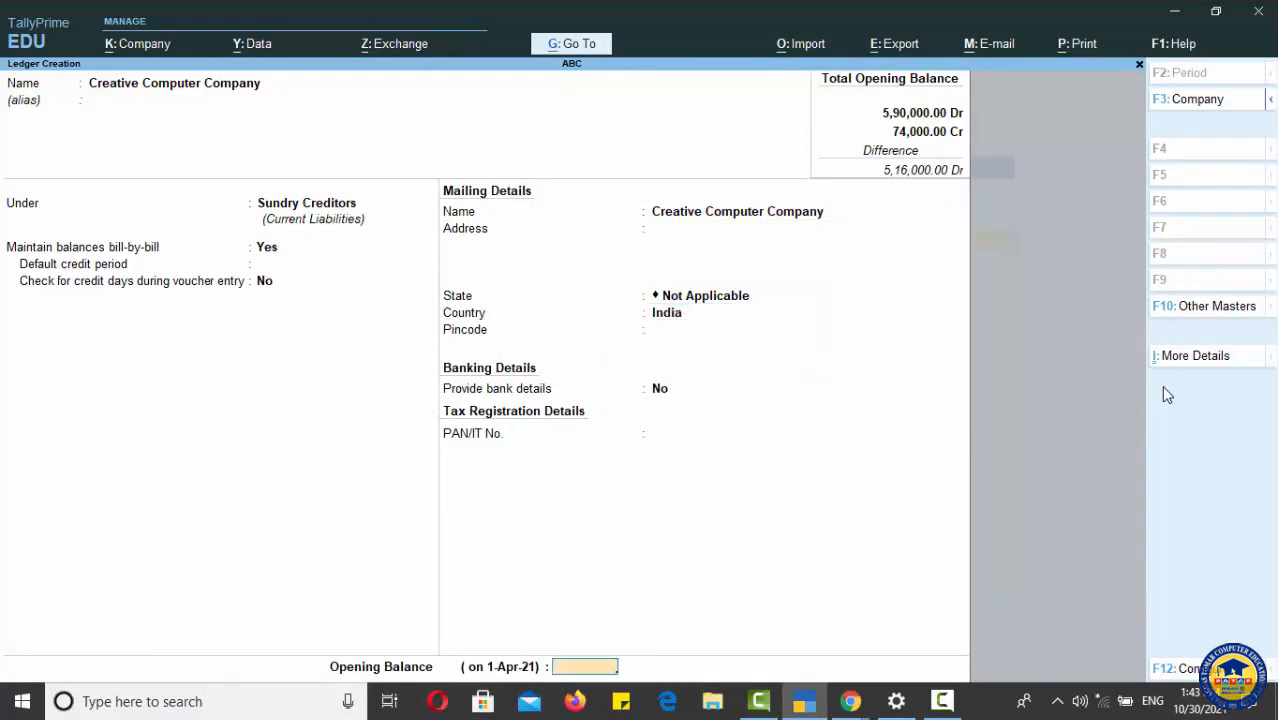
pyautogui.press('Return')
pyautogui.press('Return')
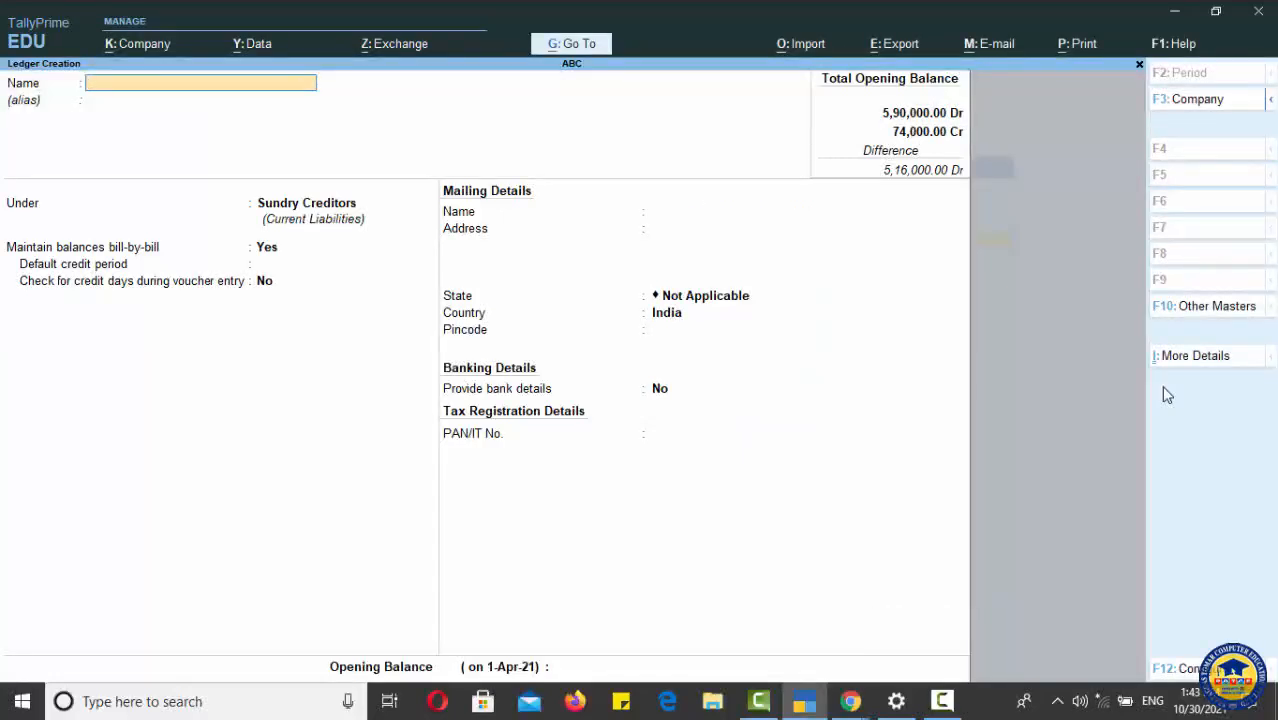
# Step: Create and save a second Sundry Creditors ledger named Ctech Computer Company, then leave ledger creation
pyautogui.write('Ctech Computer Company')
pyautogui.press('Return')
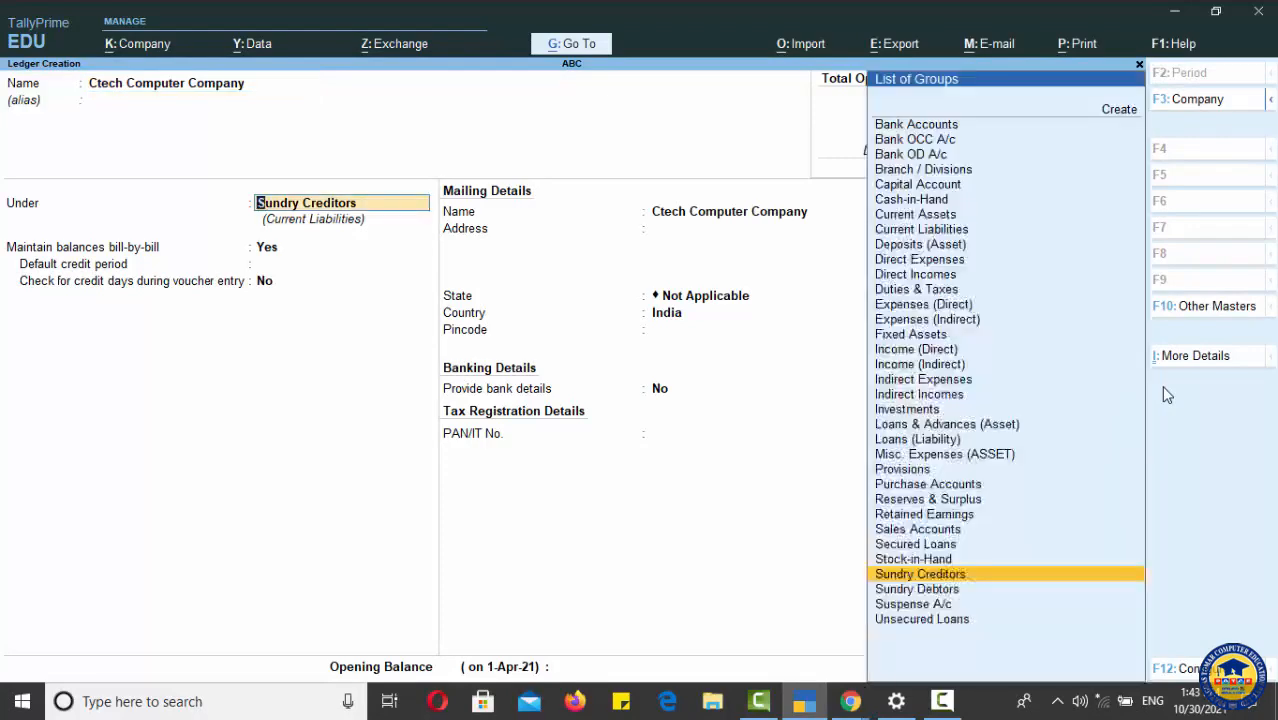
pyautogui.press('Return')
pyautogui.press('Return')
pyautogui.press('Return')
pyautogui.press('Return')
pyautogui.press('Return')
pyautogui.press('Return')
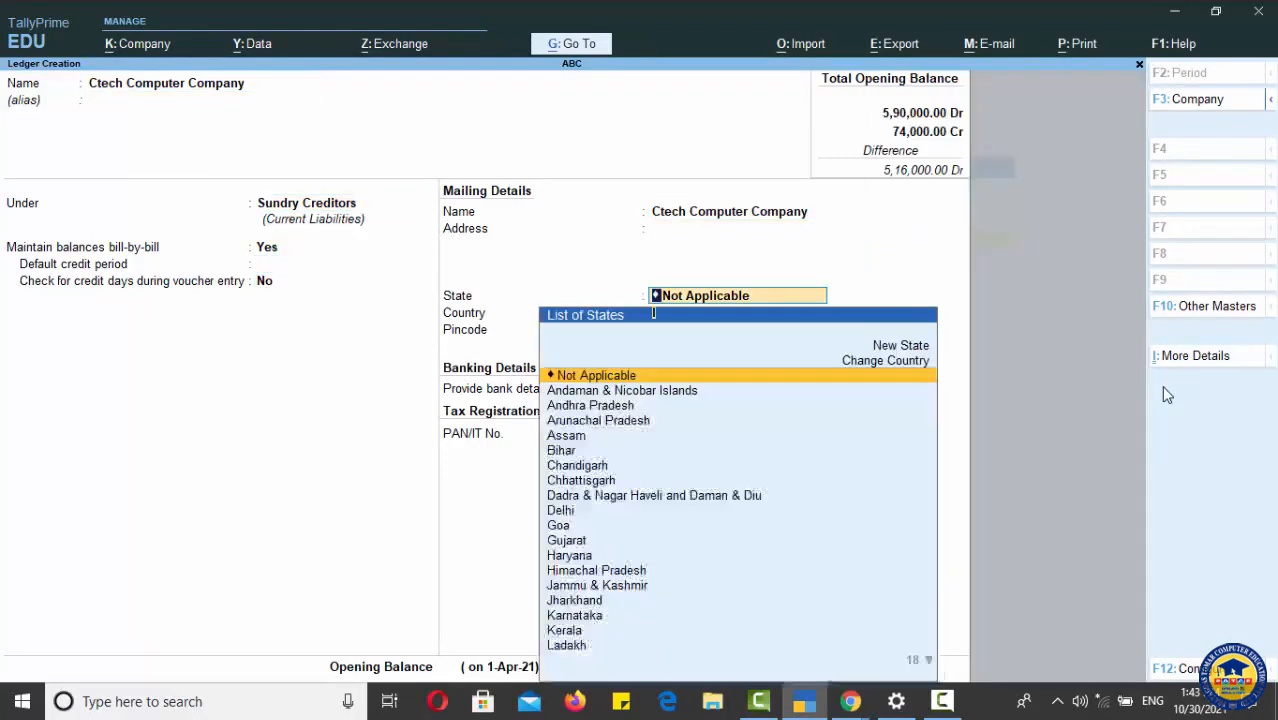
pyautogui.press('Return')
pyautogui.press('Return')
pyautogui.press('Return')
pyautogui.press('Return')
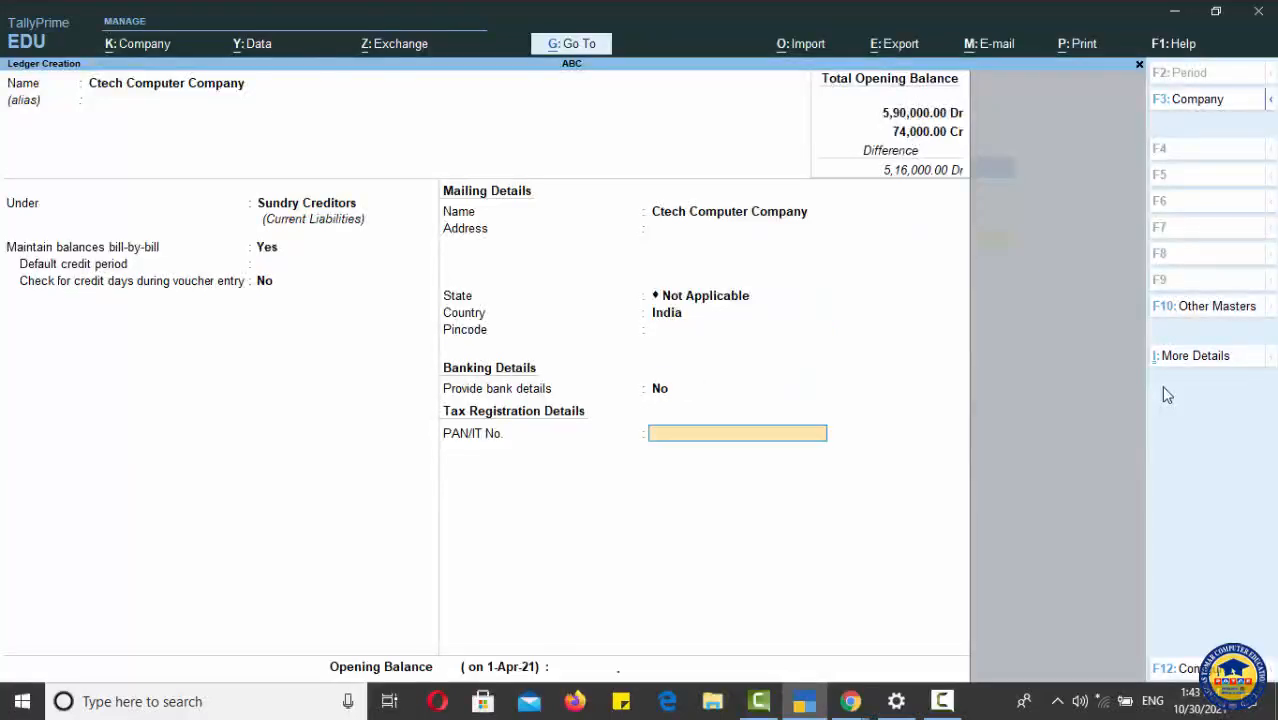
pyautogui.press('Return')
pyautogui.press('Return')
pyautogui.press('Return')
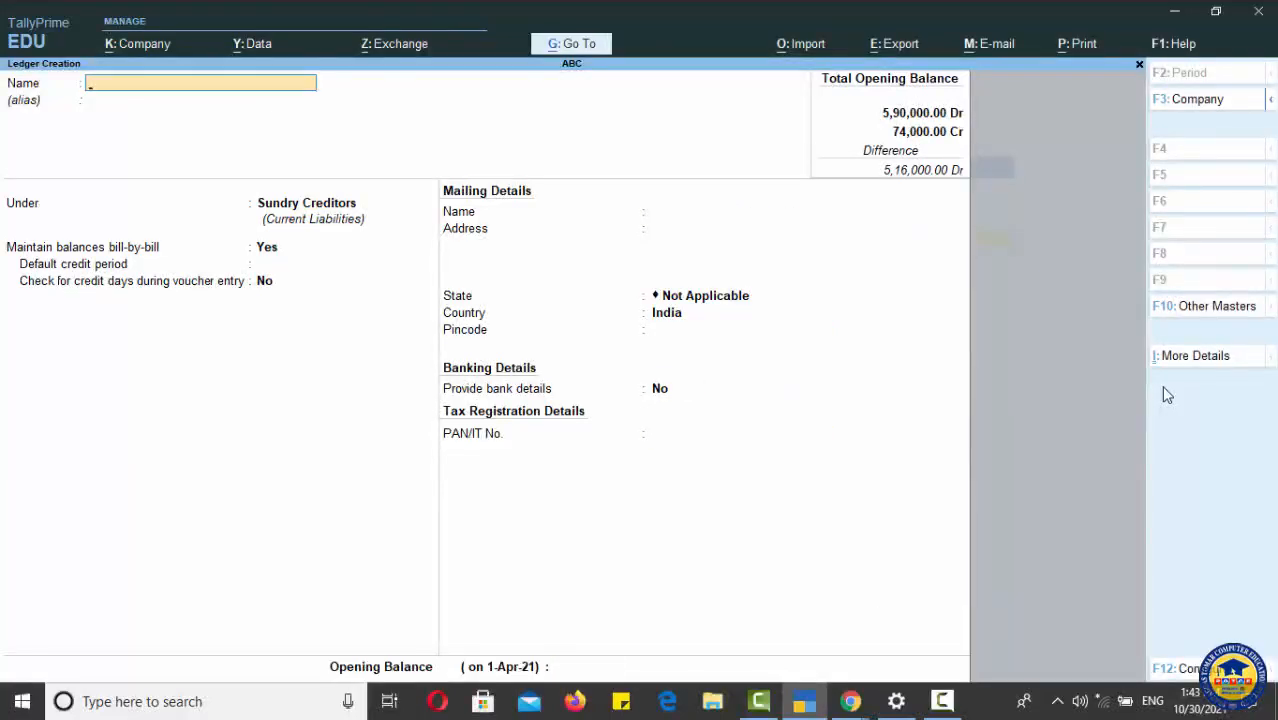
pyautogui.press('Escape')
# Step: Open a Purchase voucher and switch it to Accounting Invoice mode
pyautogui.press('Return')
pyautogui.press('Escape')
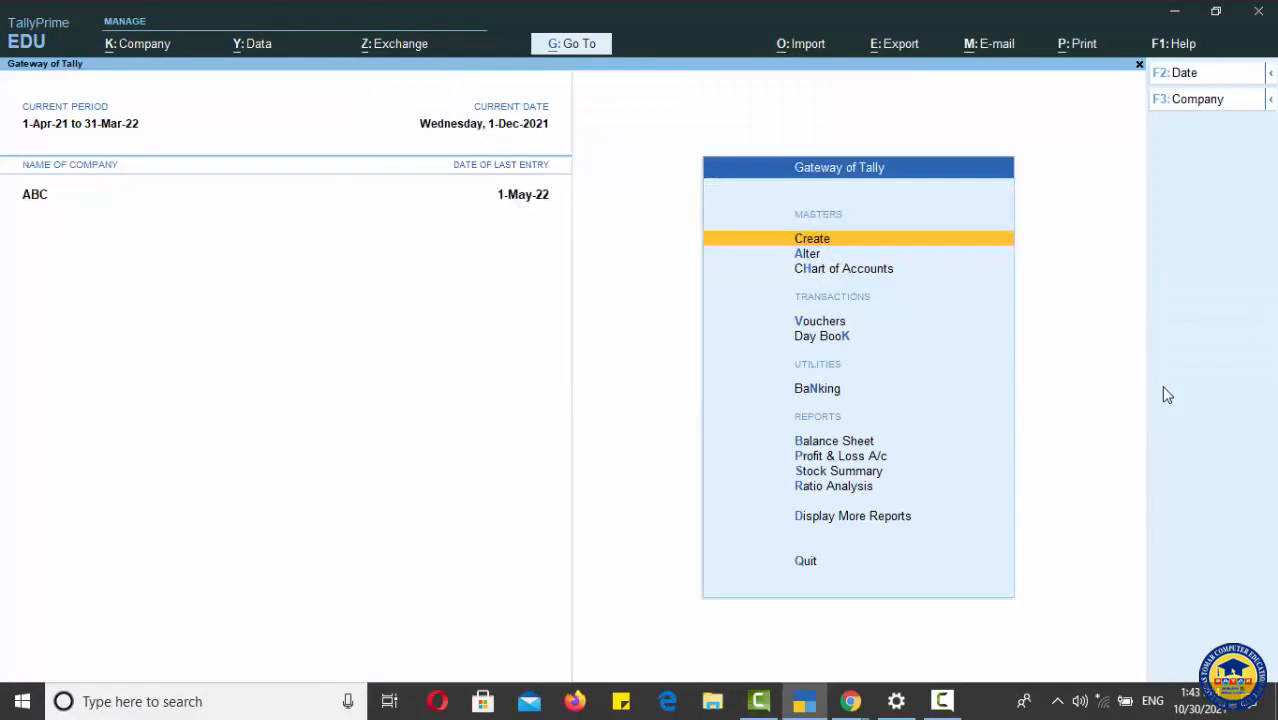
pyautogui.press('Down')
pyautogui.press('Down')
pyautogui.press('Down')
pyautogui.press('Return')
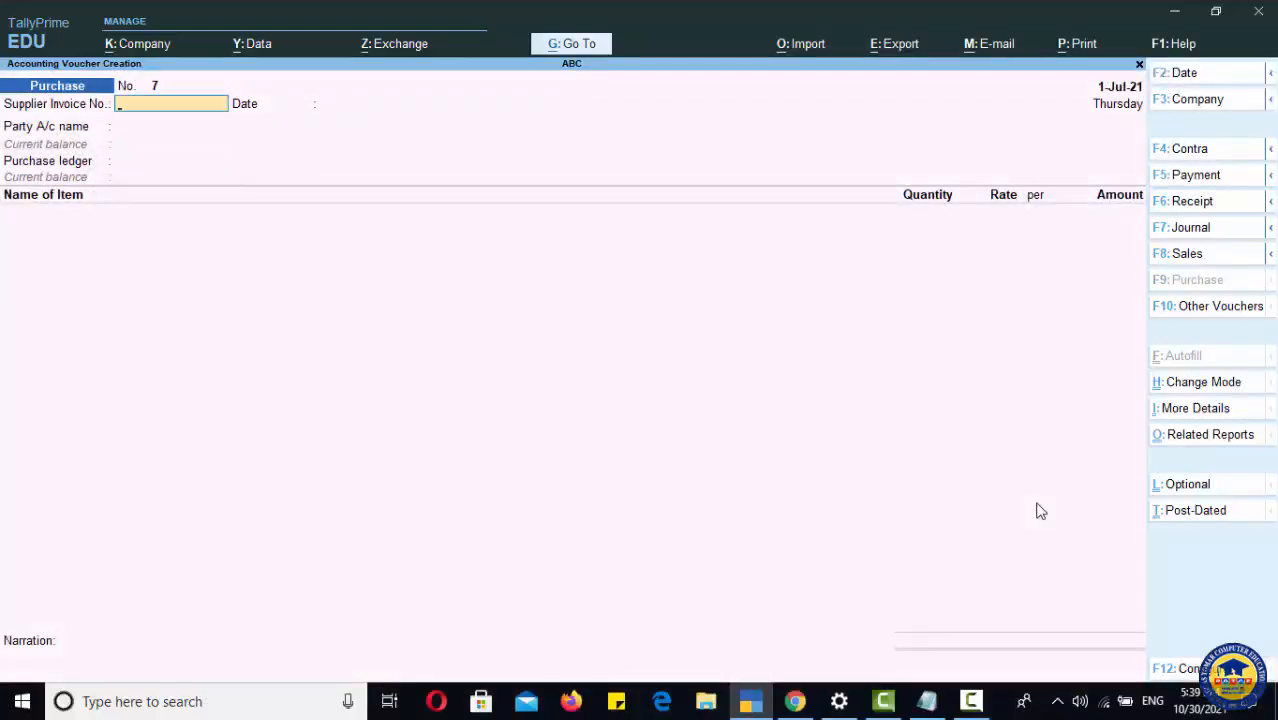
pyautogui.click(1222, 390)
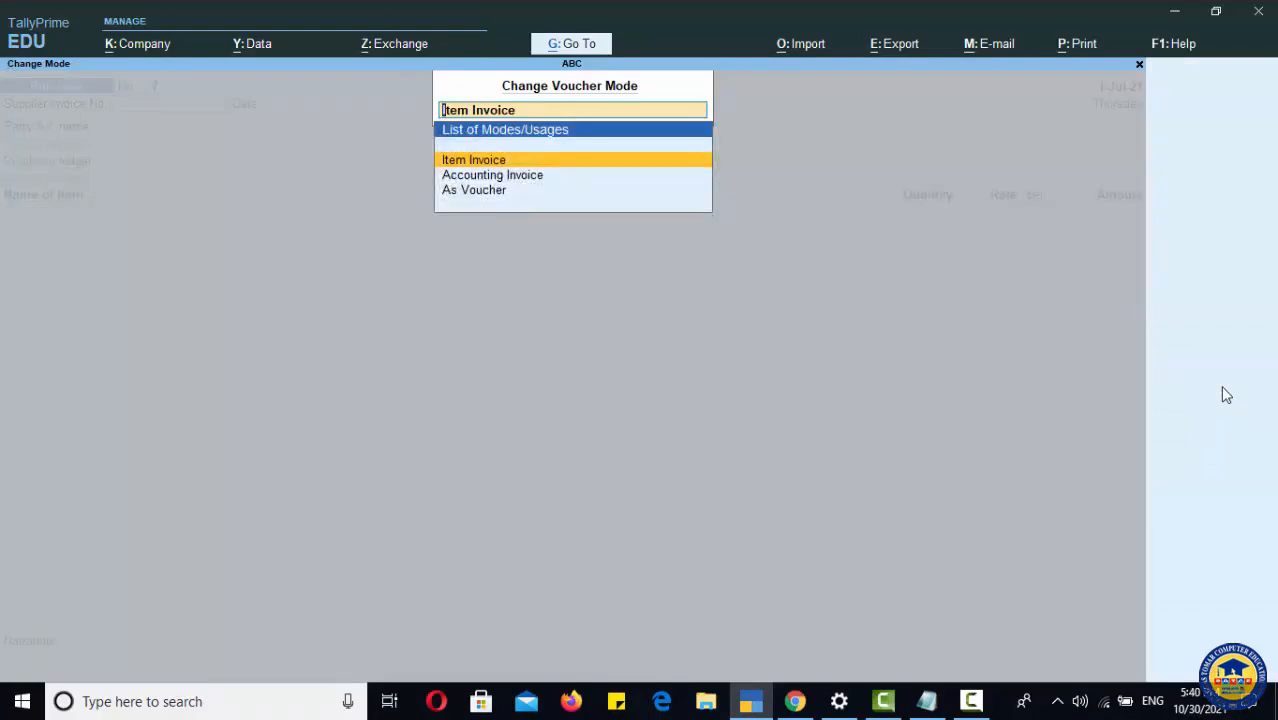
pyautogui.press('Down')
pyautogui.press('Return')
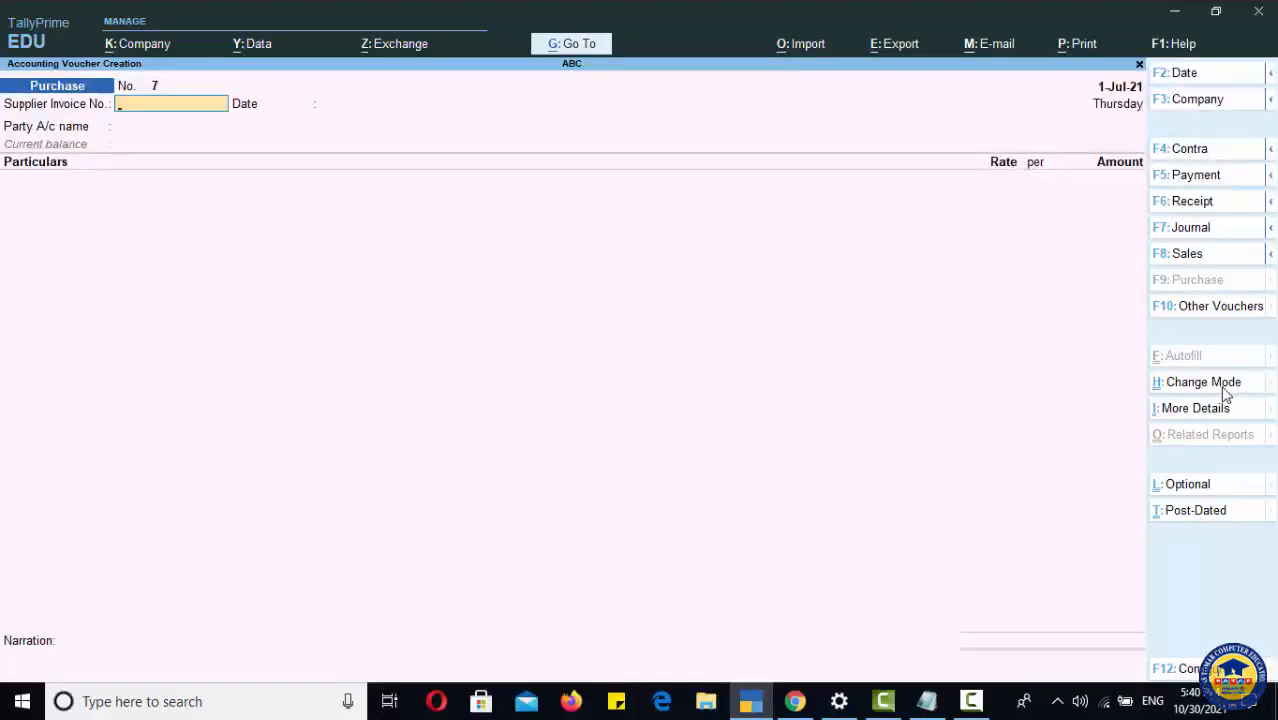
# Step: Enter CC0001 as the supplier invoice number
pyautogui.write('CC0001')
pyautogui.press('Return')
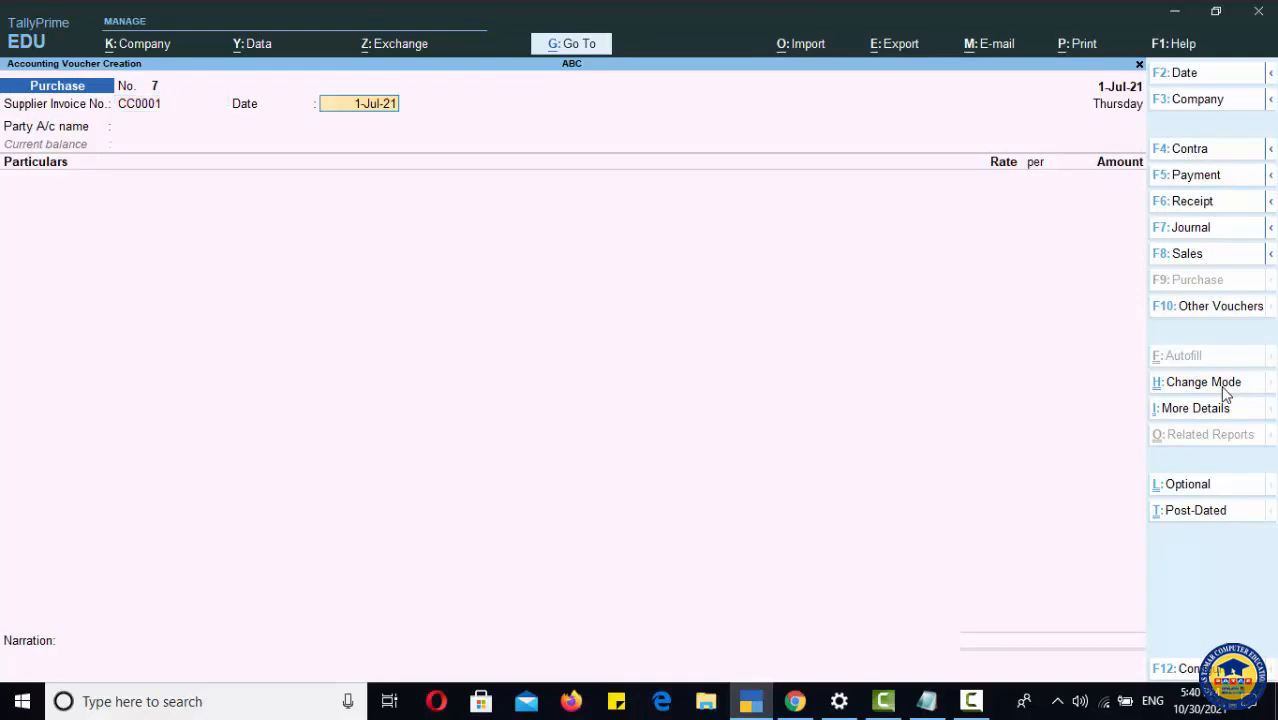
# Step: Try to set Creative Computer Company as the supplier in the party details
pyautogui.press('Return')
pyautogui.press('Return')
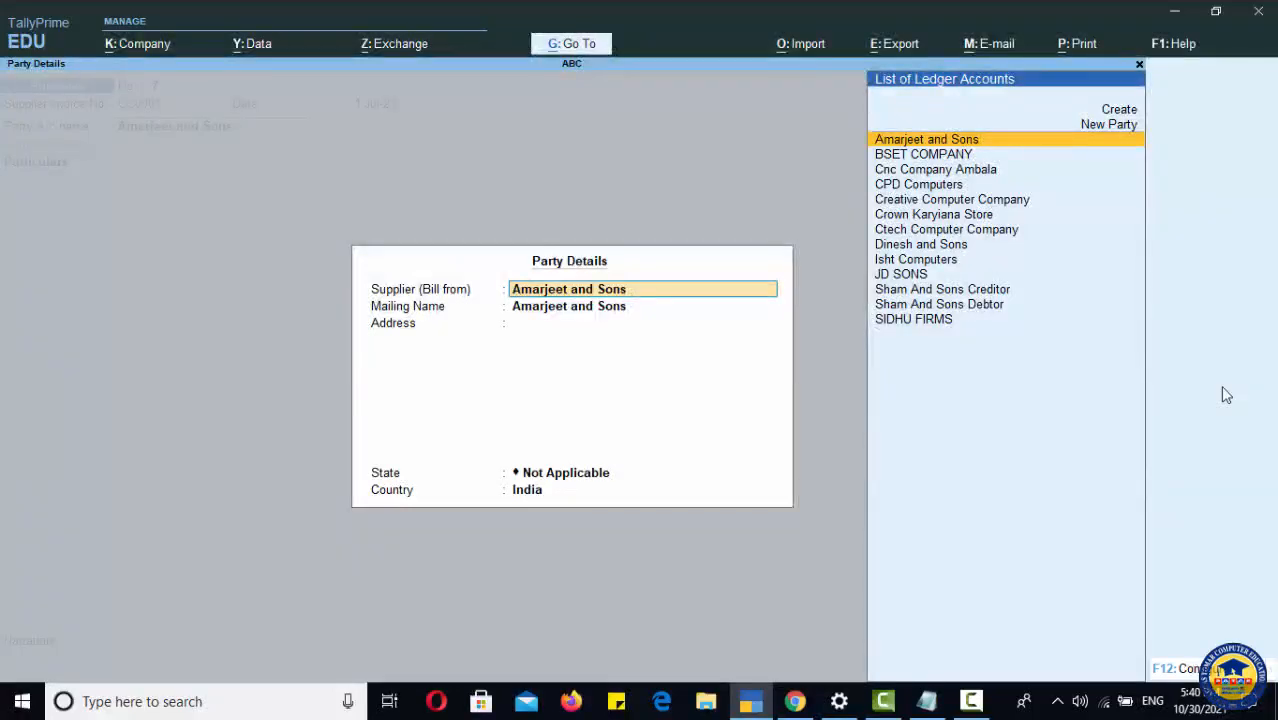
pyautogui.press('Down')
pyautogui.press('Down')
pyautogui.press('Down')
pyautogui.press('Down')
pyautogui.press('Down')
pyautogui.press('Down')
pyautogui.press('Down')
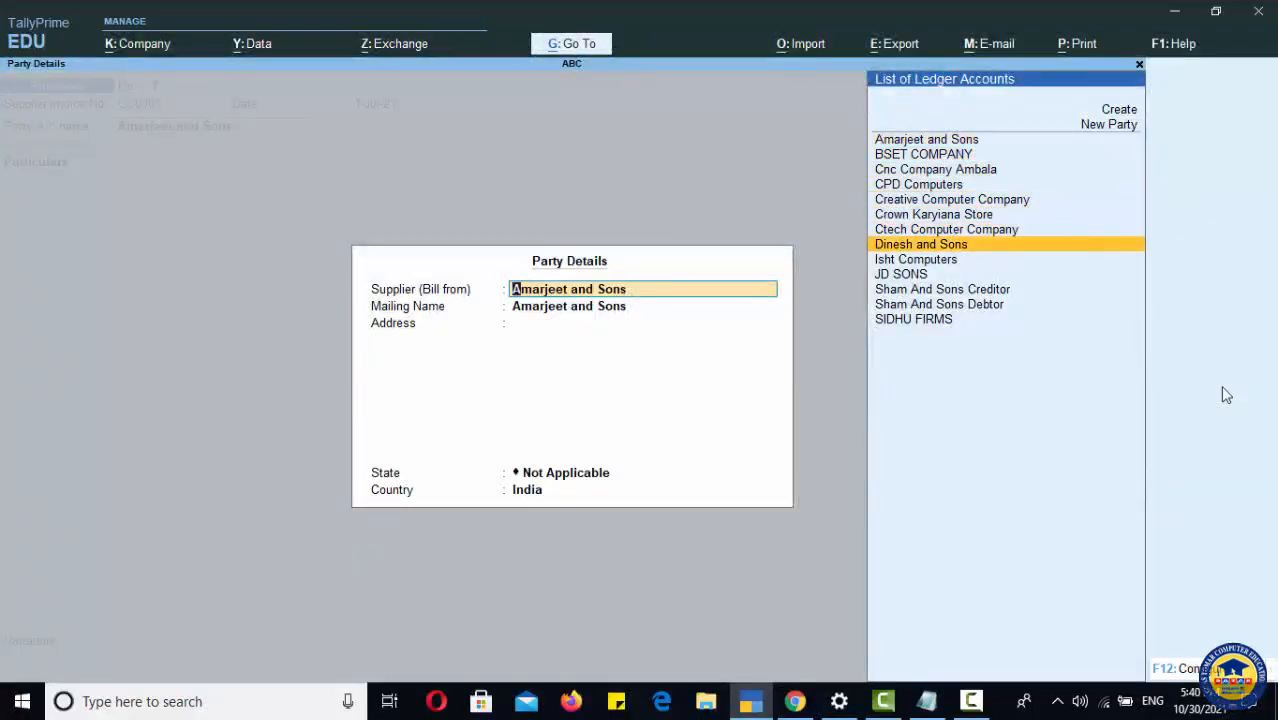
pyautogui.press('Up')
pyautogui.press('Up')
pyautogui.press('Up')
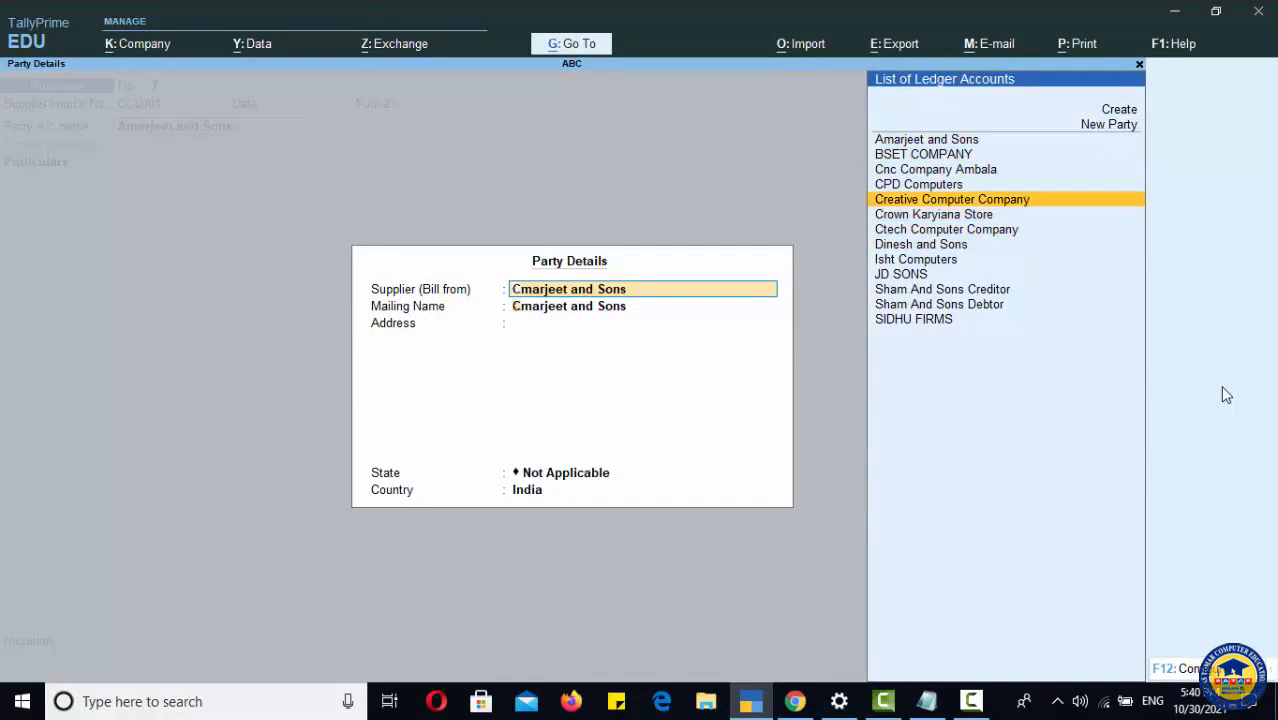
pyautogui.press('Return')
pyautogui.press('Return')
pyautogui.press('Return')
pyautogui.press('Return')
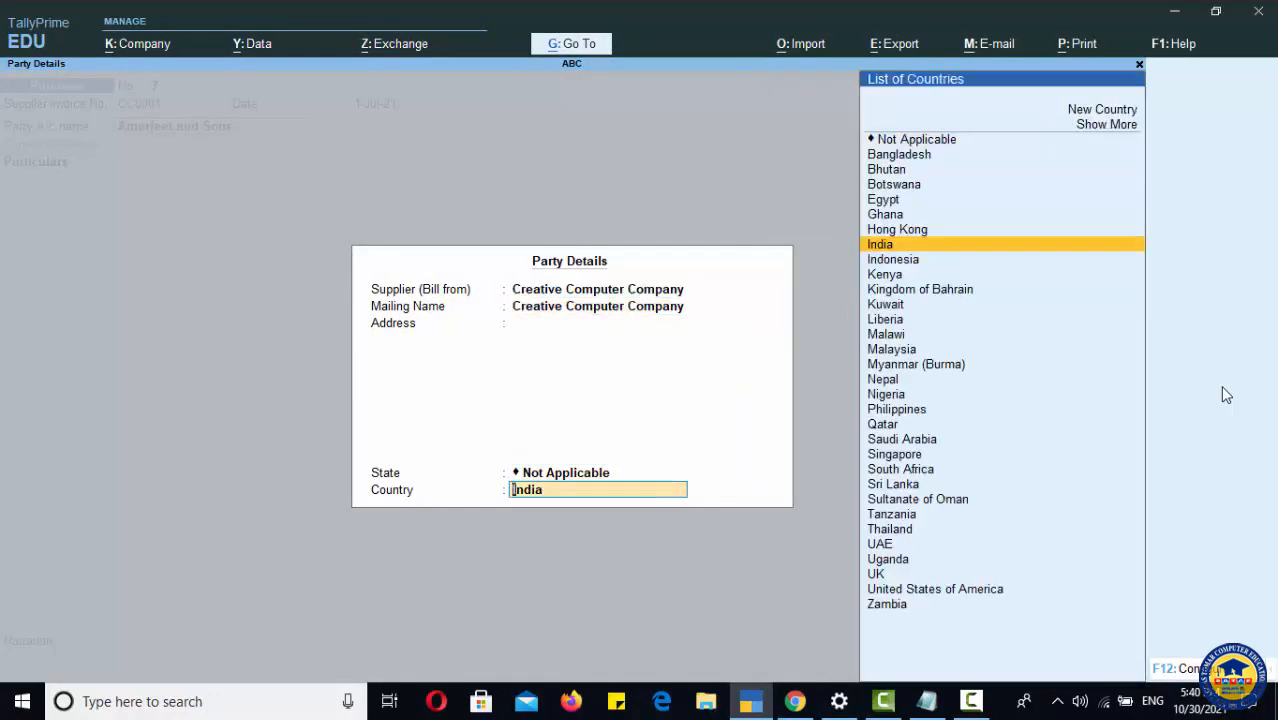
pyautogui.press('Return')
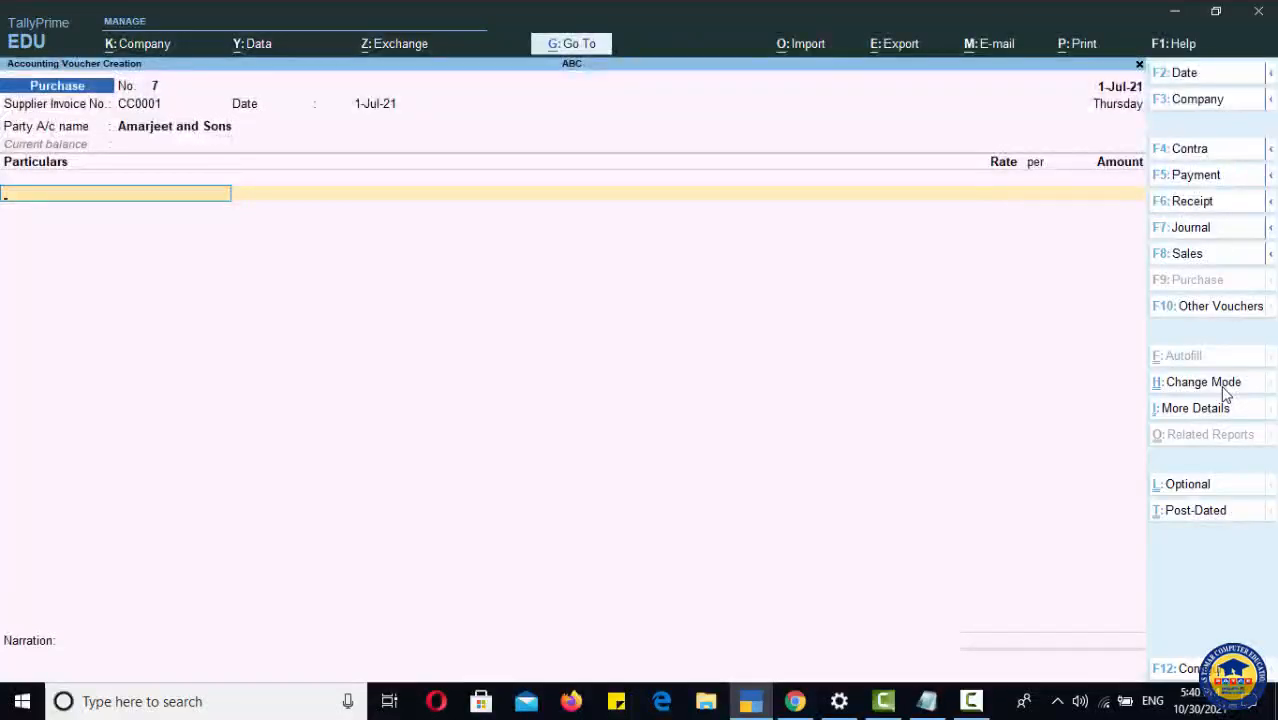
# Step: Pick Local Purchase as the particulars ledger
pyautogui.write('PU')
pyautogui.press('Up')
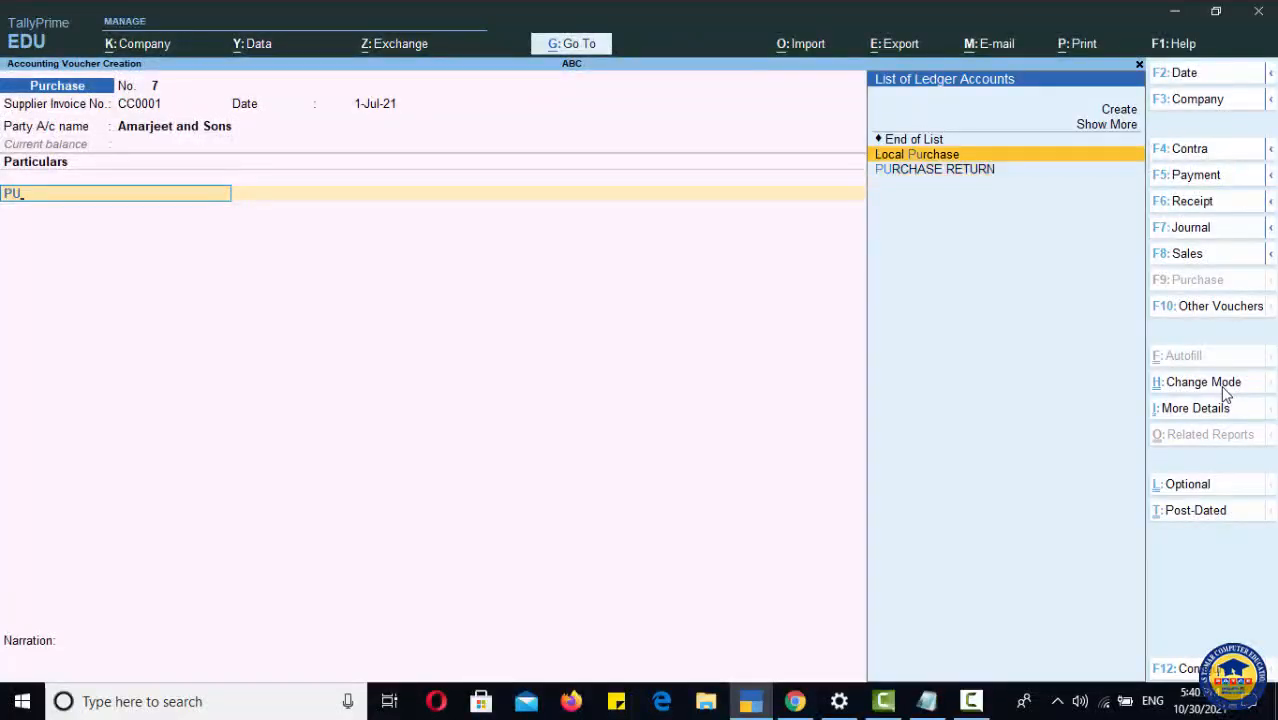
pyautogui.press('Return')
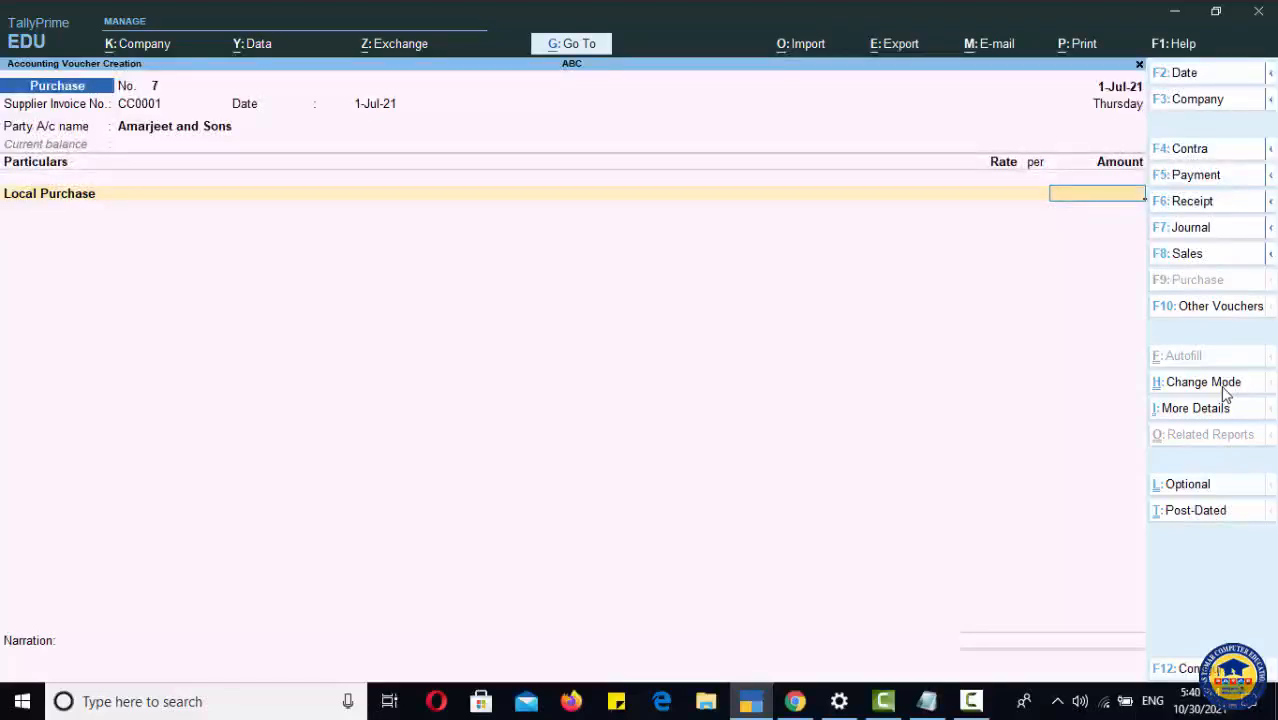
# Step: Switch the voucher back to Item Invoice mode and keep the invoice number CC0001
pyautogui.click(1220, 386)
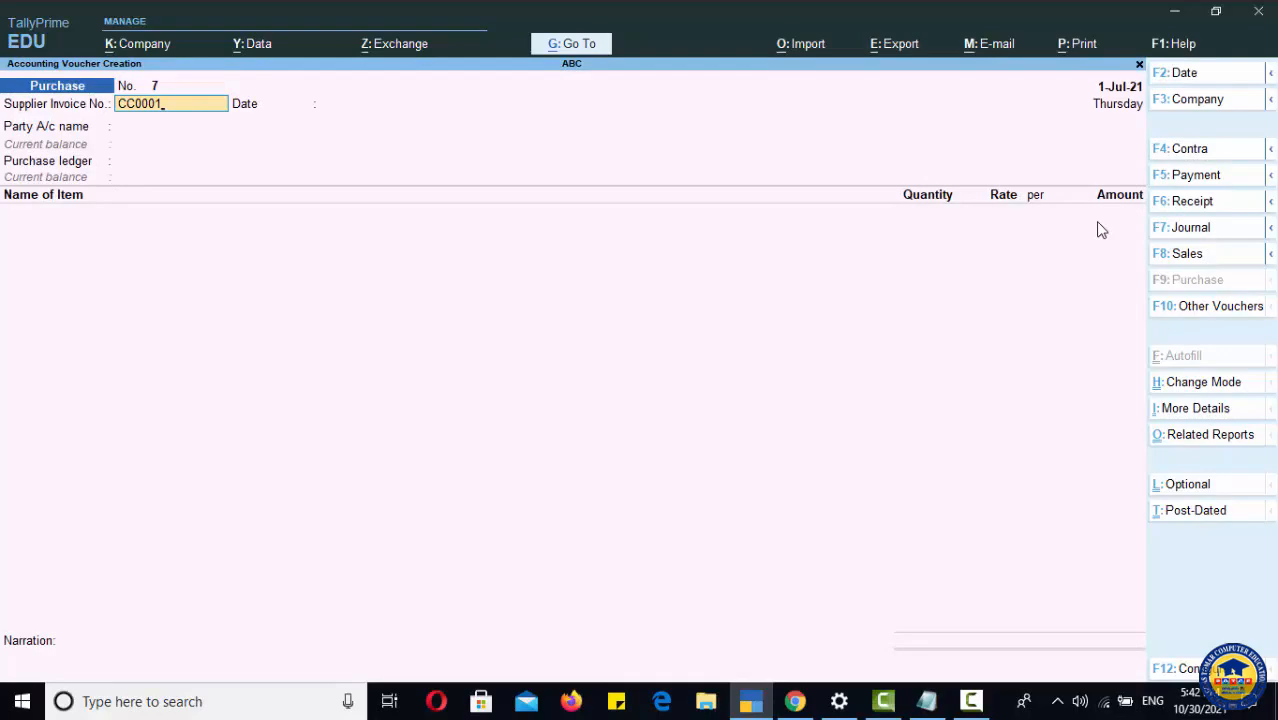
pyautogui.press('Return')
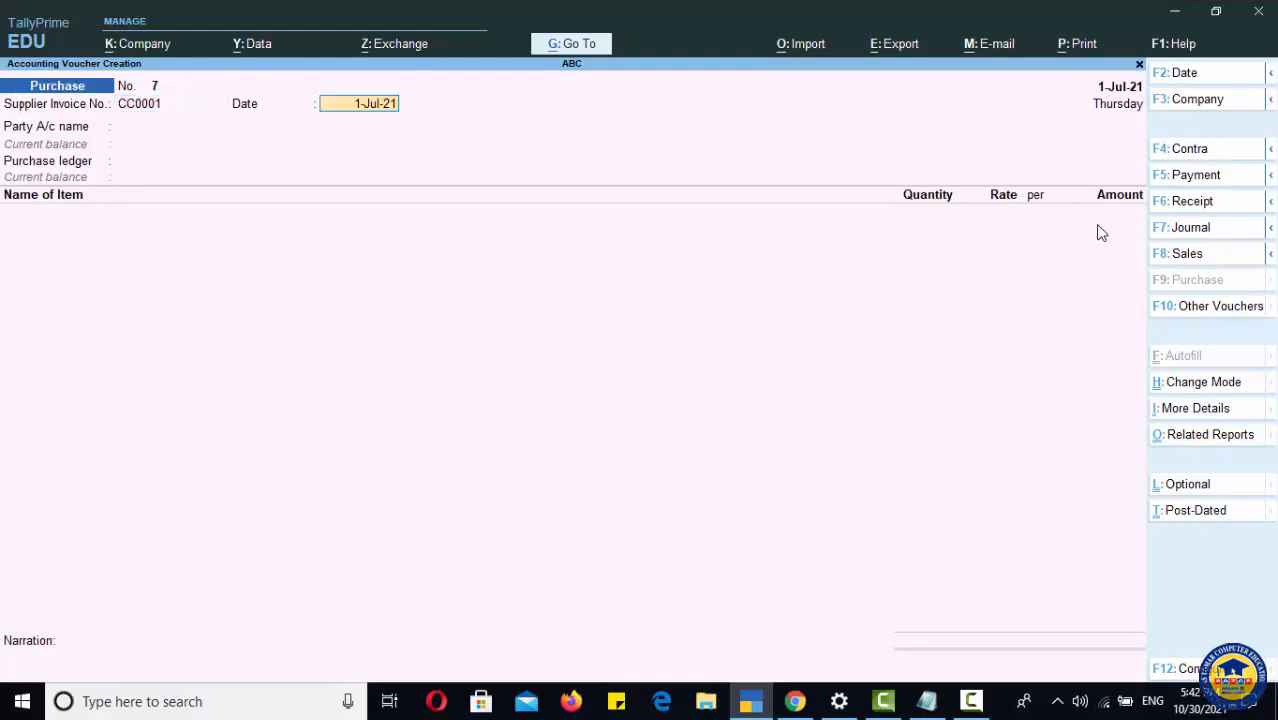
# Step: Set the party to Creative Computer Company and the purchase ledger to Local Purchase
pyautogui.press('Return')
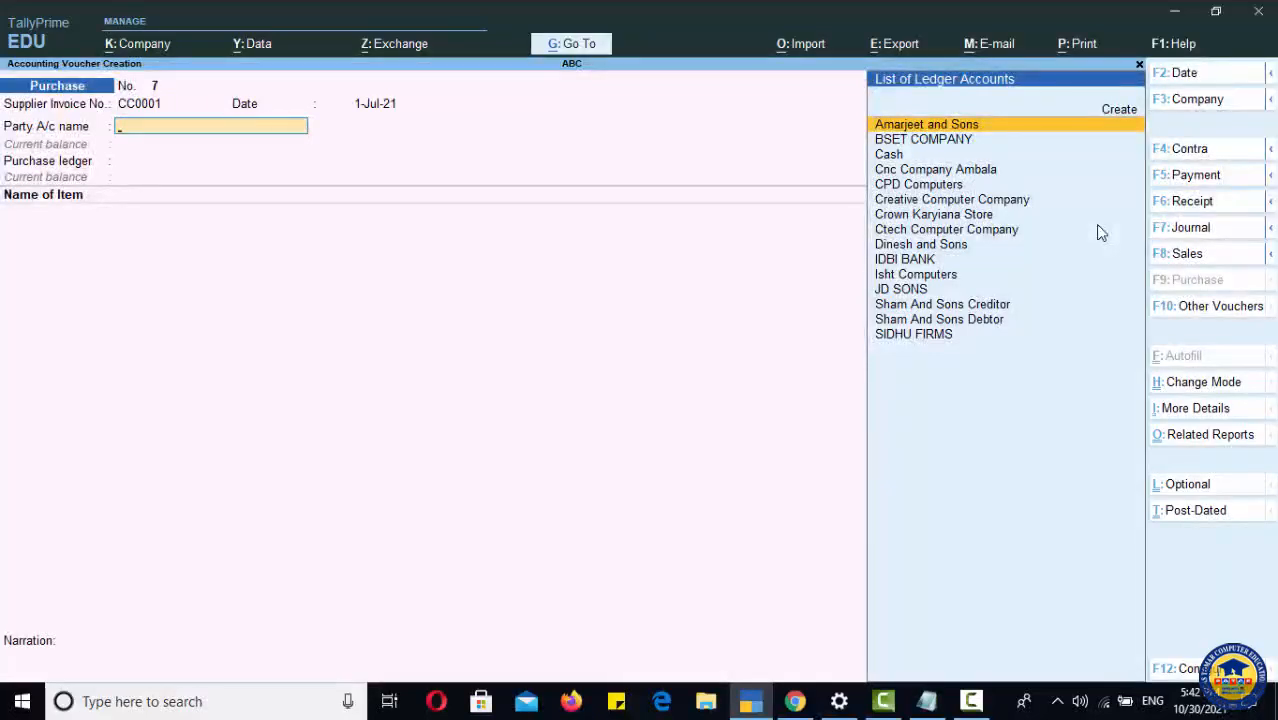
pyautogui.press('Down')
pyautogui.press('Down')
pyautogui.press('Down')
pyautogui.press('Down')
pyautogui.press('Down')
pyautogui.press('Return')
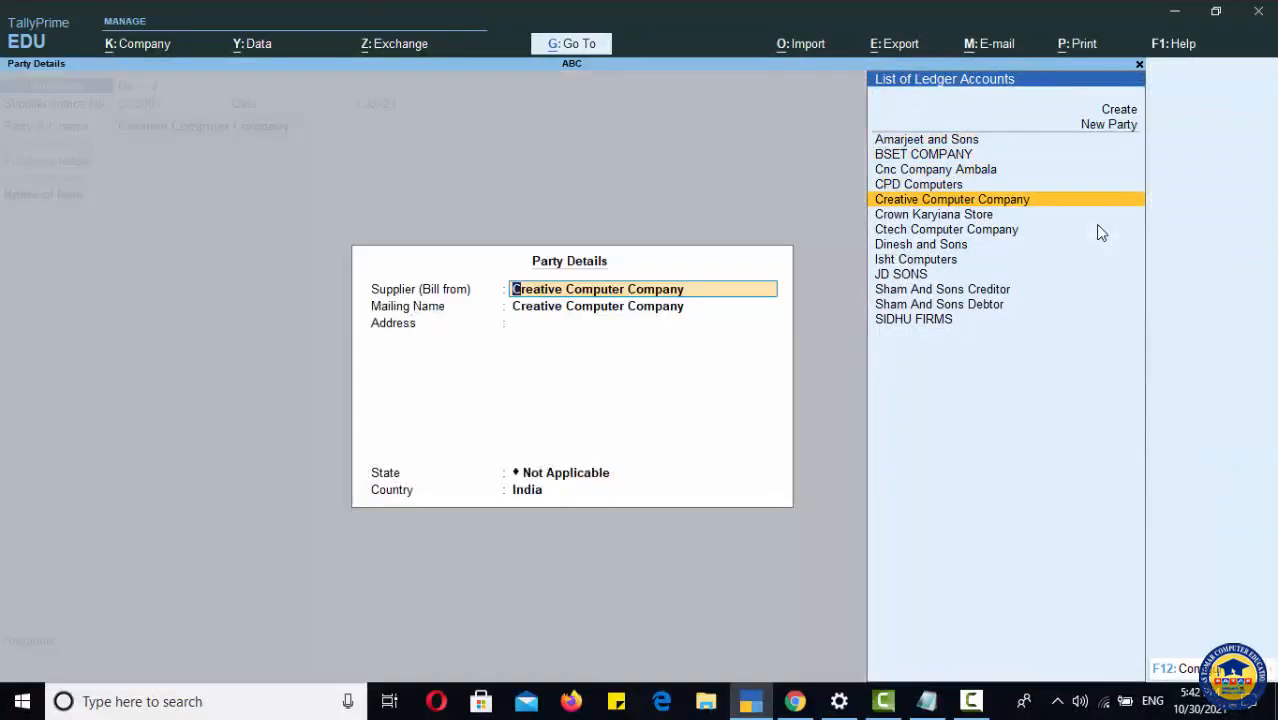
pyautogui.press('Return')
pyautogui.press('Return')
pyautogui.press('Return')
pyautogui.press('Return')
pyautogui.press('Return')
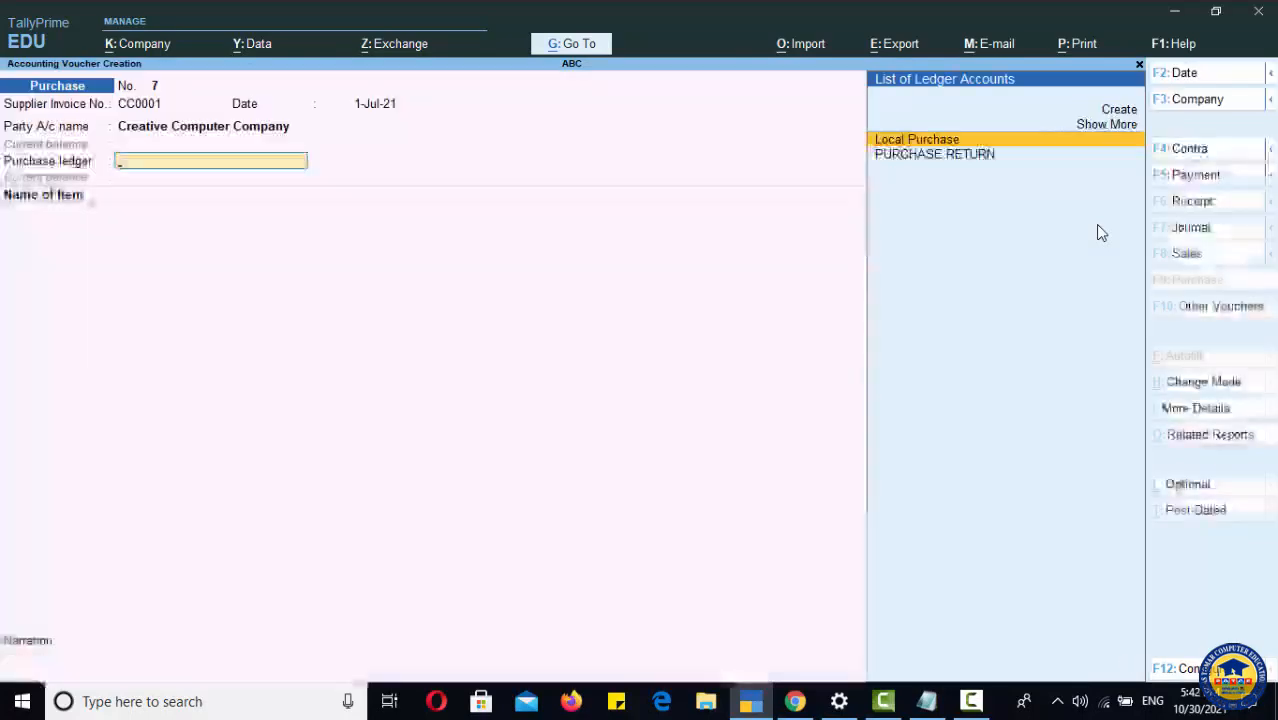
pyautogui.press('Return')
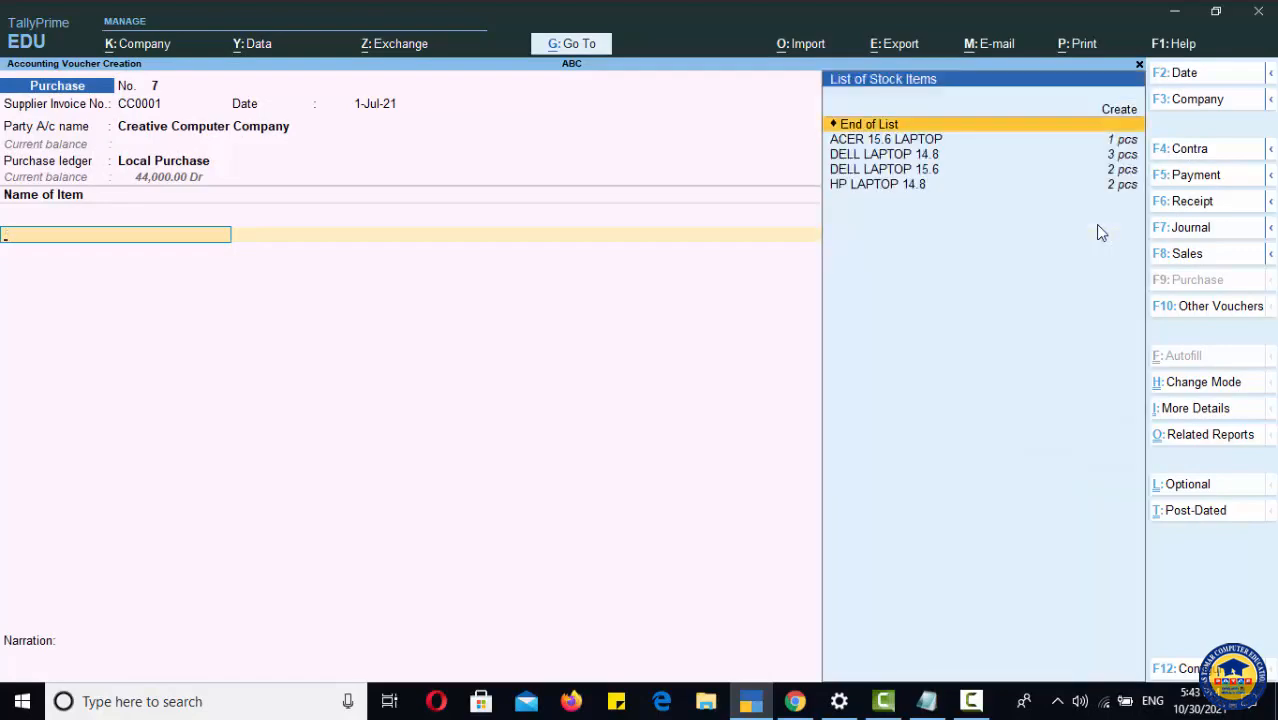
# Step: Add the item HP LAPTOP 14.8 with quantity 5 pcs at a rate of 10000
pyautogui.press('Down')
pyautogui.press('Down')
pyautogui.press('Down')
pyautogui.press('Down')
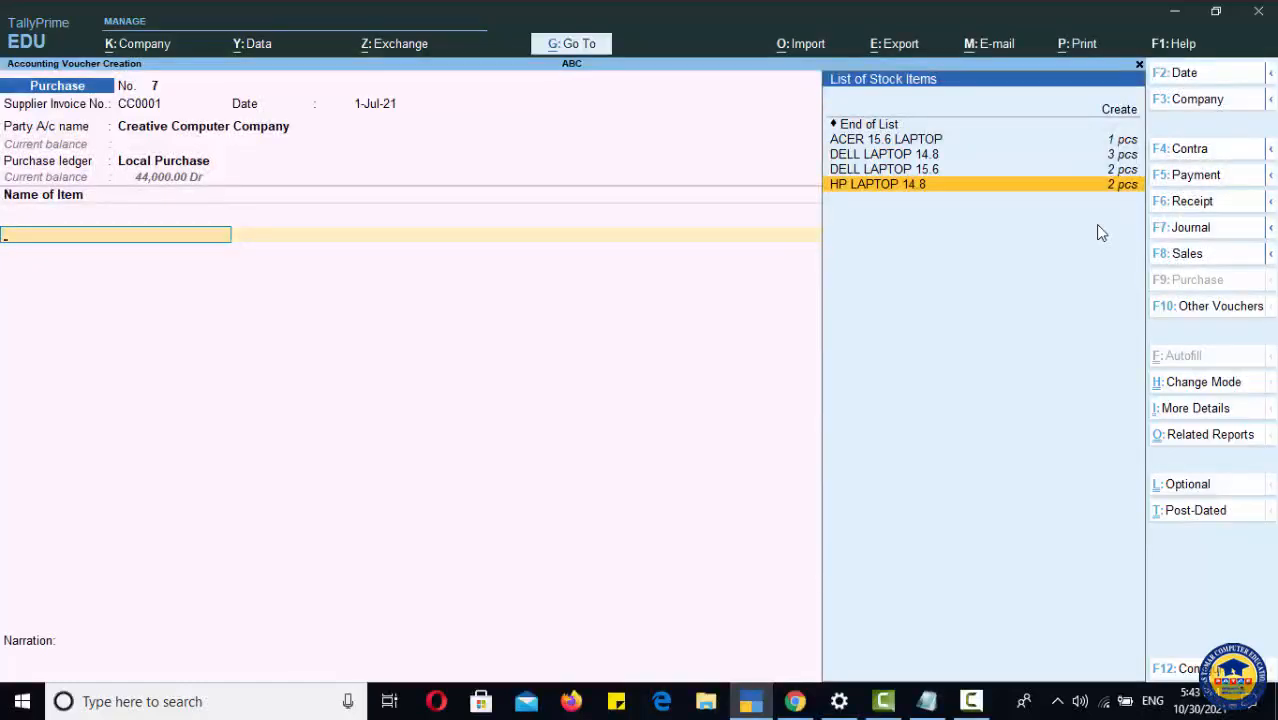
pyautogui.press('Return')
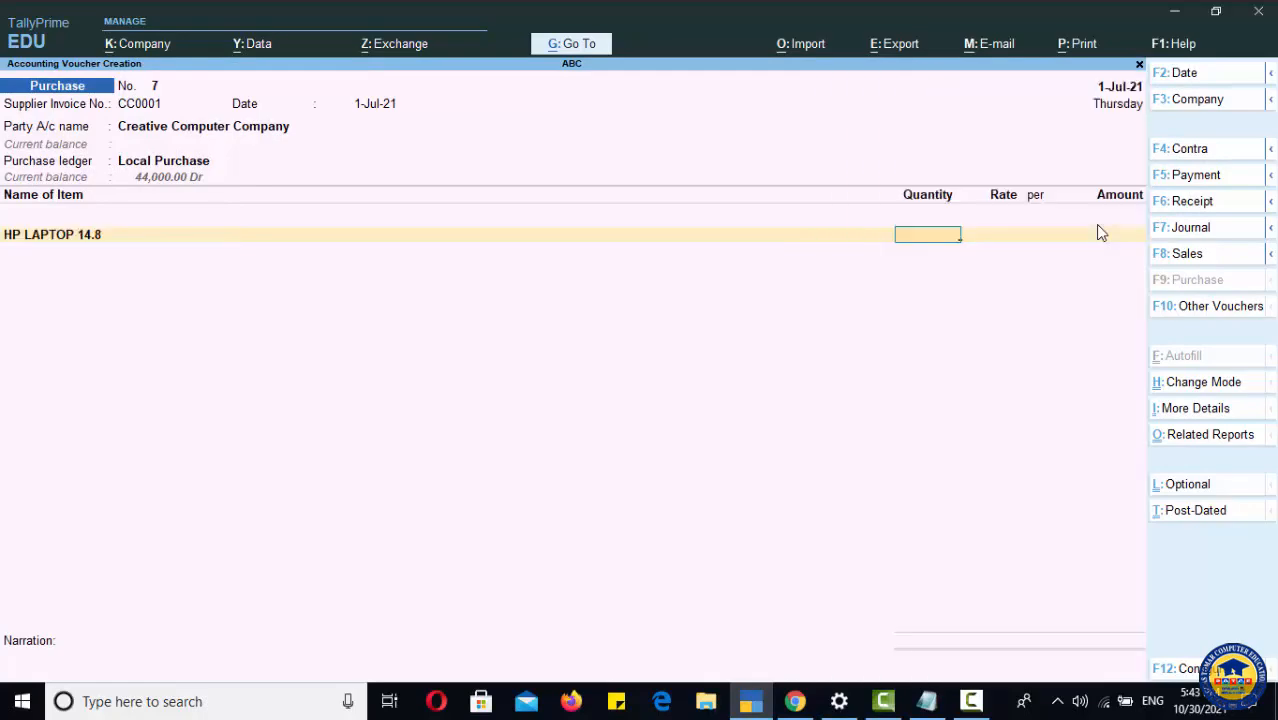
pyautogui.write('5')
pyautogui.press('Return')
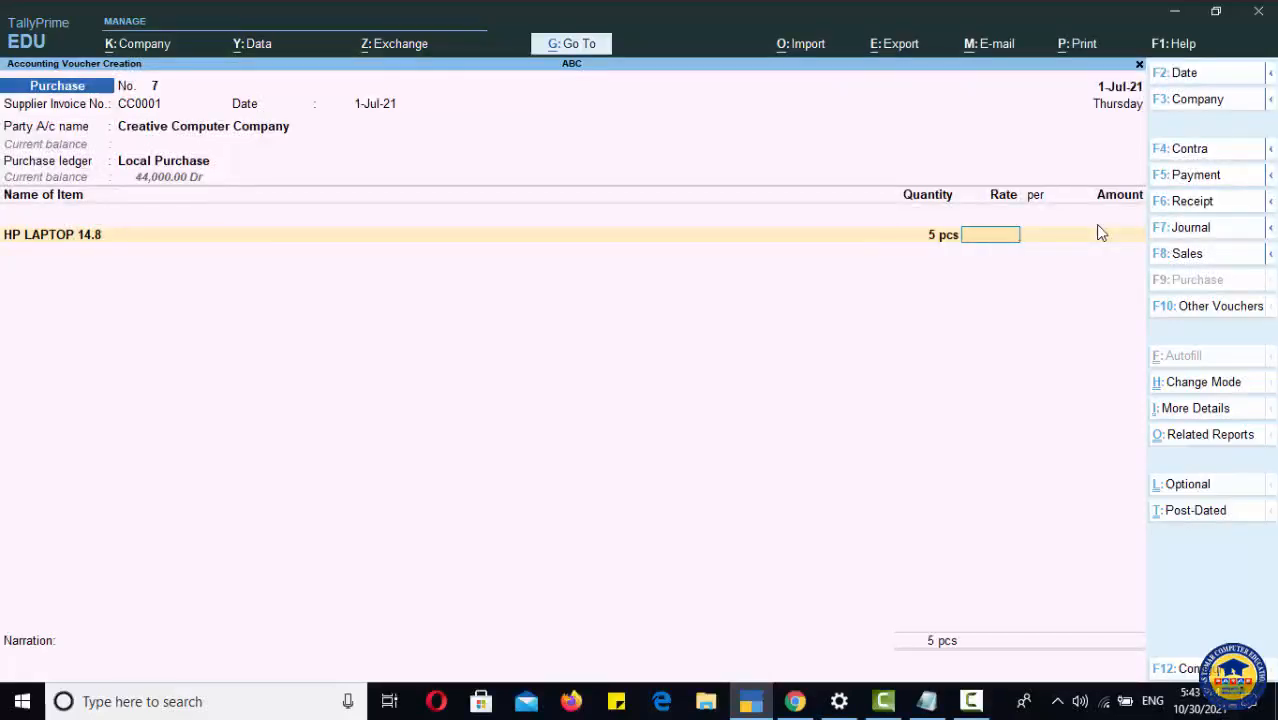
pyautogui.write('10000')
pyautogui.press('Return')
# Step: Close the item list and allocate the bill as a New Ref named CC0001 for 50,000 Cr
pyautogui.press('Return')
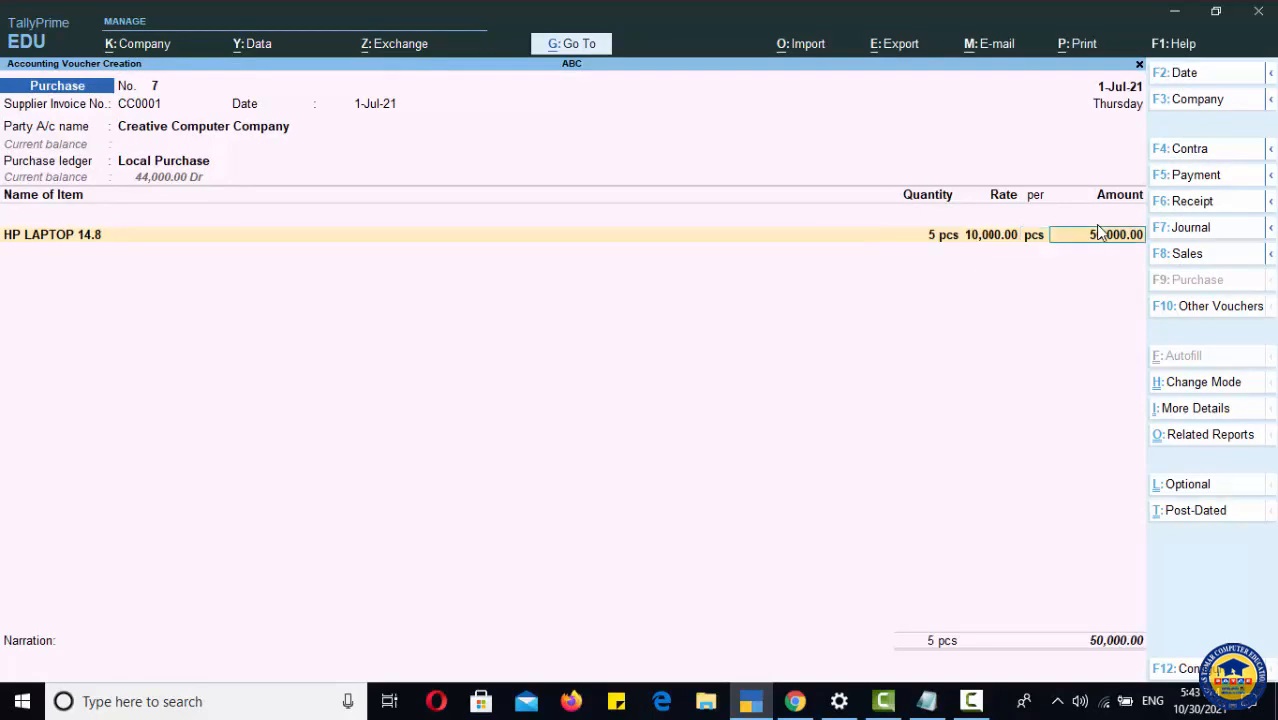
pyautogui.press('Return')
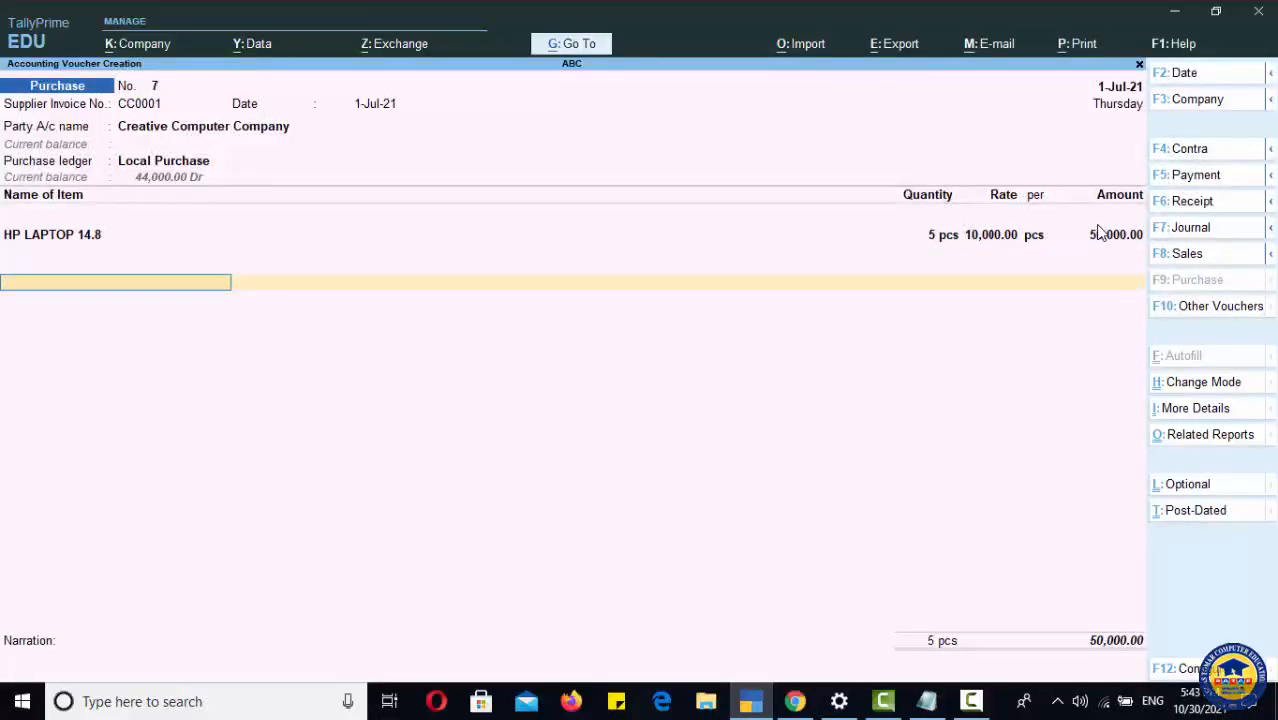
pyautogui.press('Return')
pyautogui.press('Return')
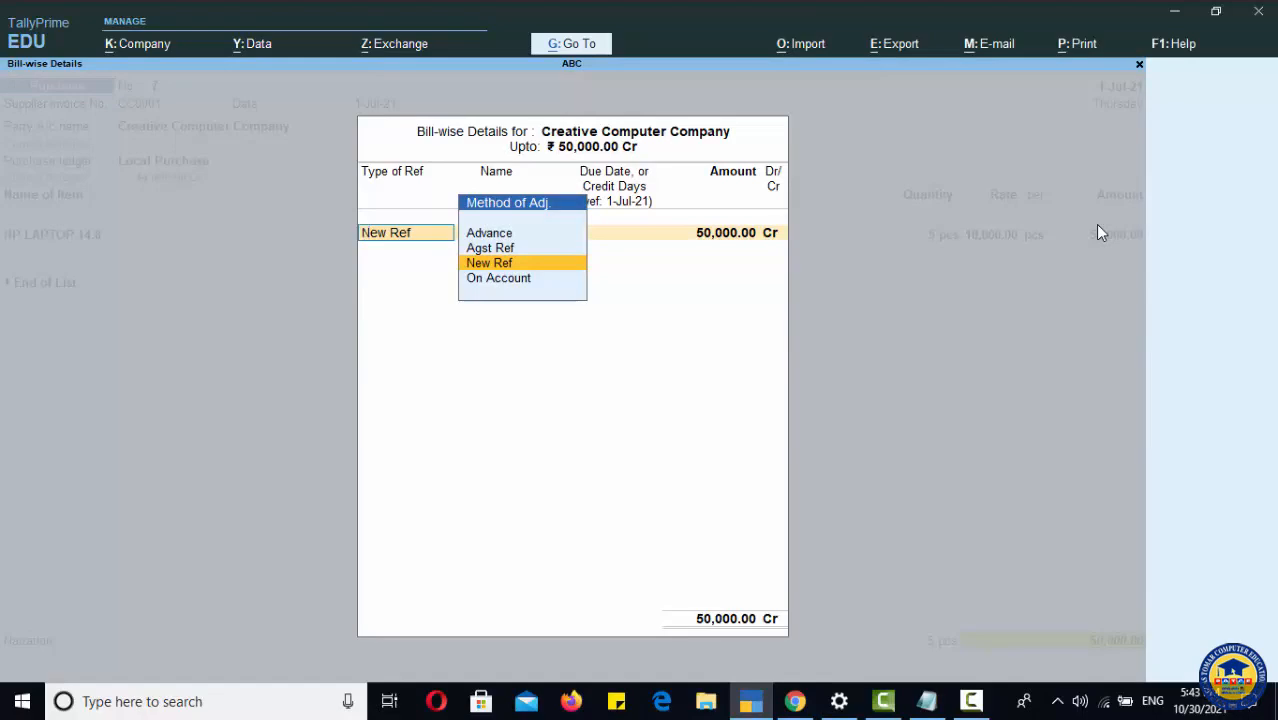
pyautogui.press('Return')
pyautogui.press('Return')
pyautogui.press('Return')
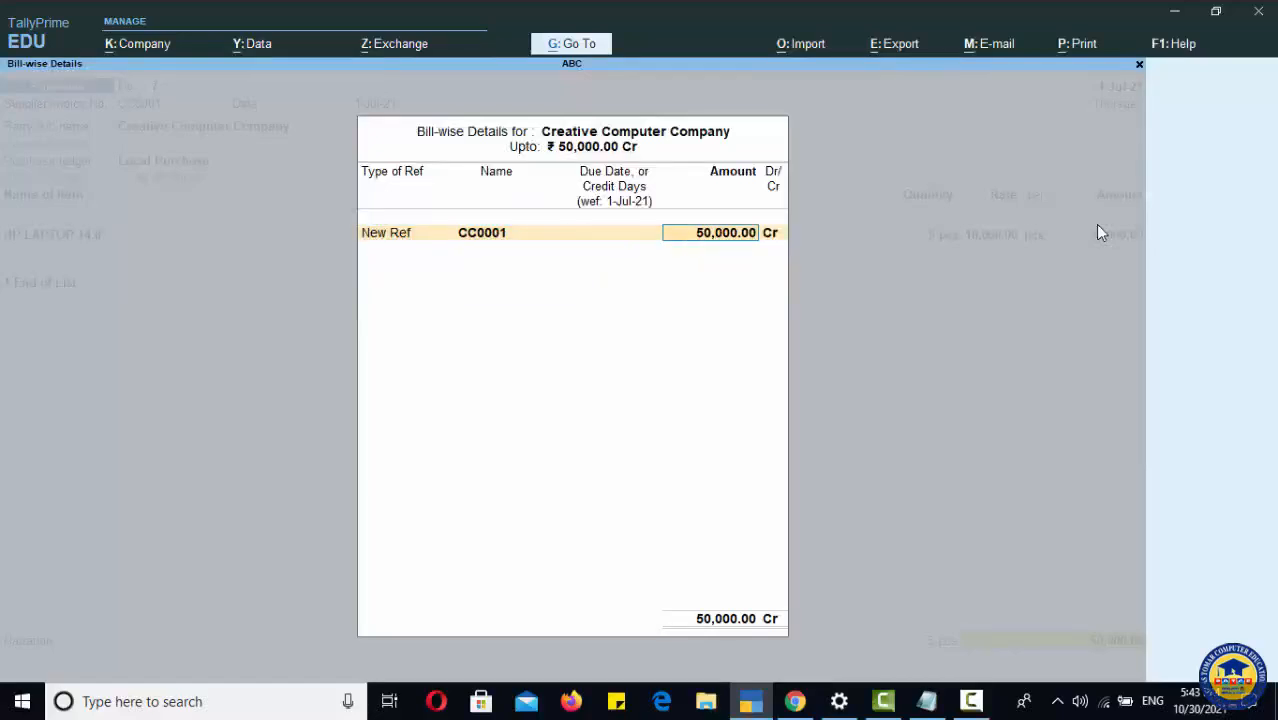
pyautogui.press('Return')
# Step: Skip the narration and accept the purchase voucher
pyautogui.press('Return')
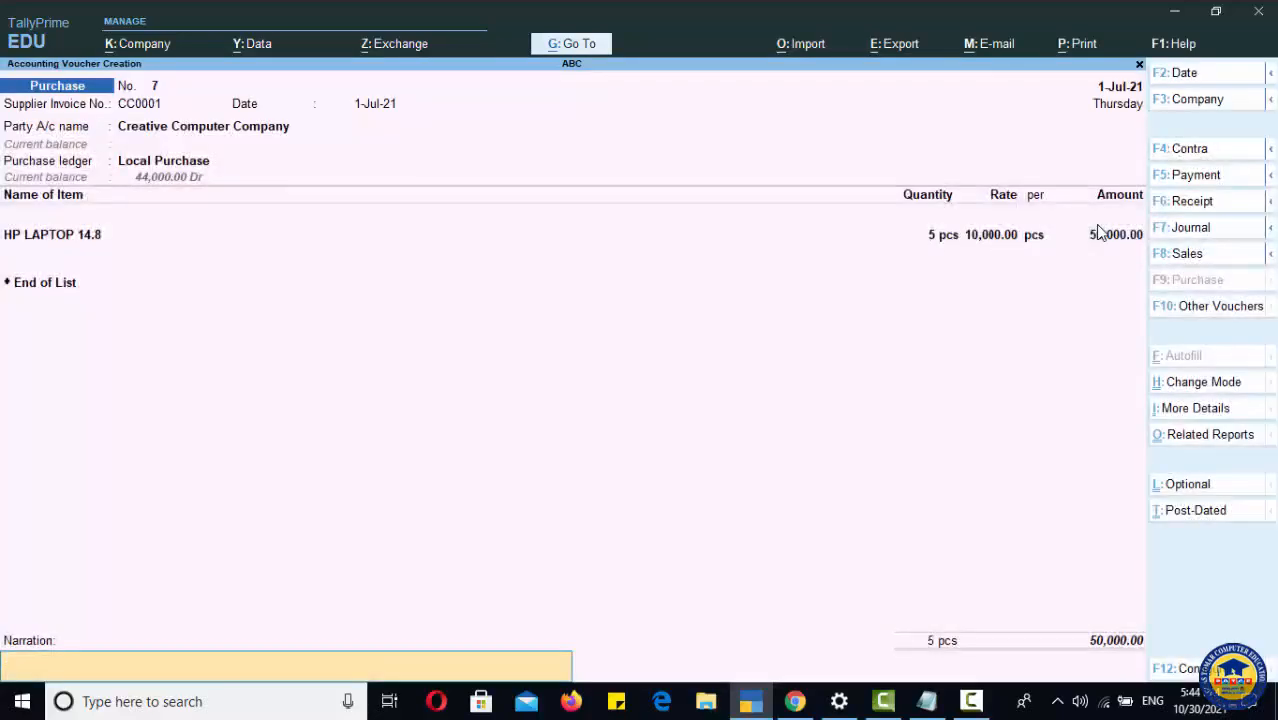
pyautogui.press('Return')
pyautogui.press('y')
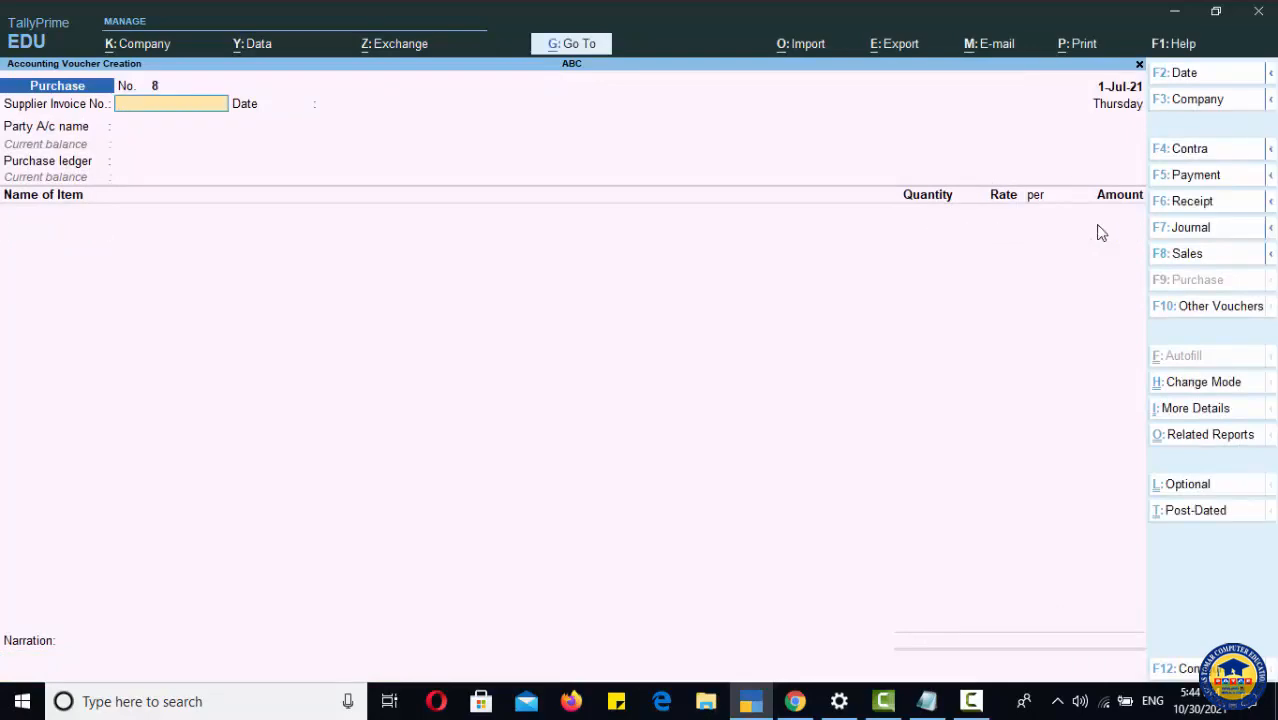
# Step: Open the Stock Summary and drill into the LAPTOPS group and HP LAPTOP 14.8's monthly summary
pyautogui.press('Escape')
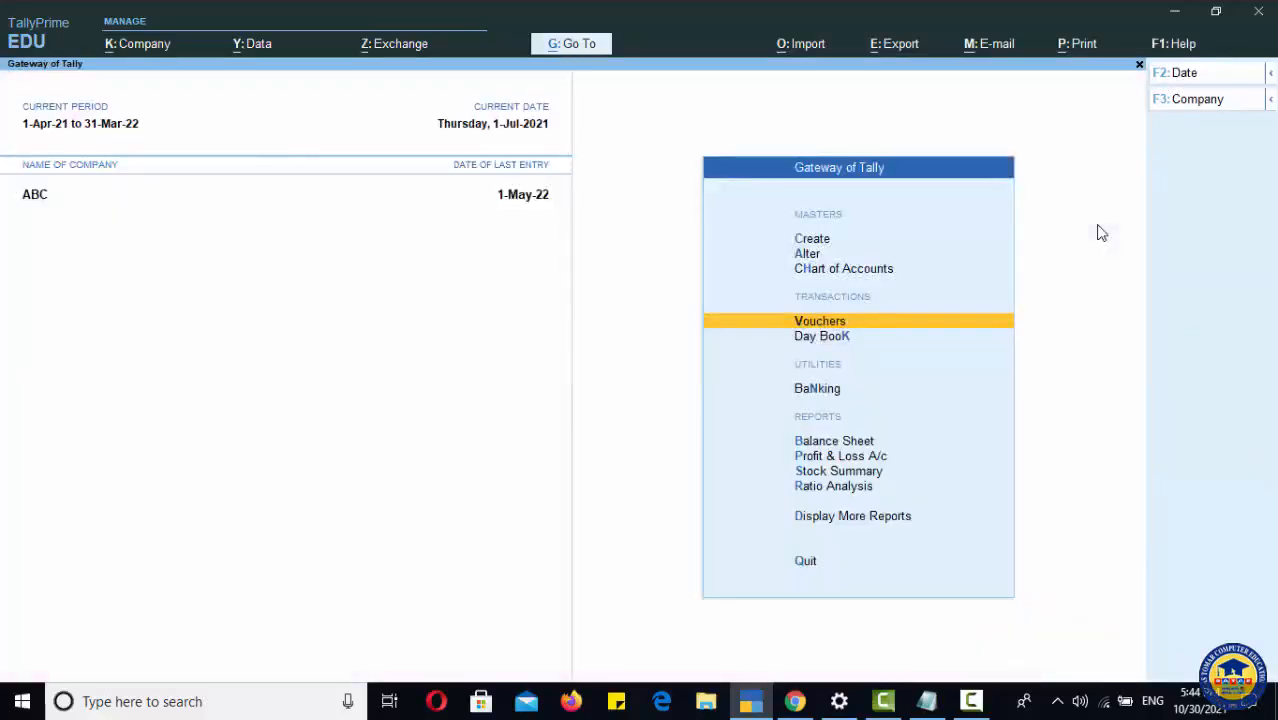
pyautogui.press('Down')
pyautogui.press('Down')
pyautogui.press('Down')
pyautogui.press('Down')
pyautogui.press('Down')
pyautogui.press('Return')
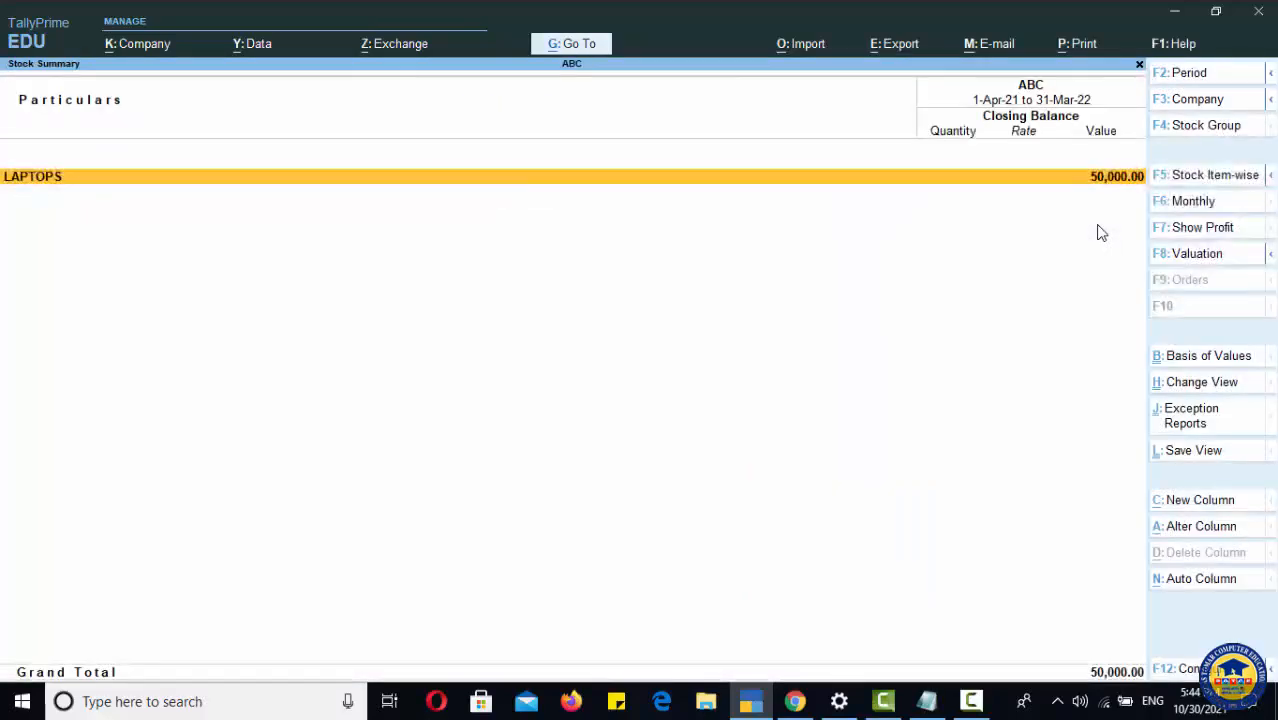
pyautogui.press('Return')
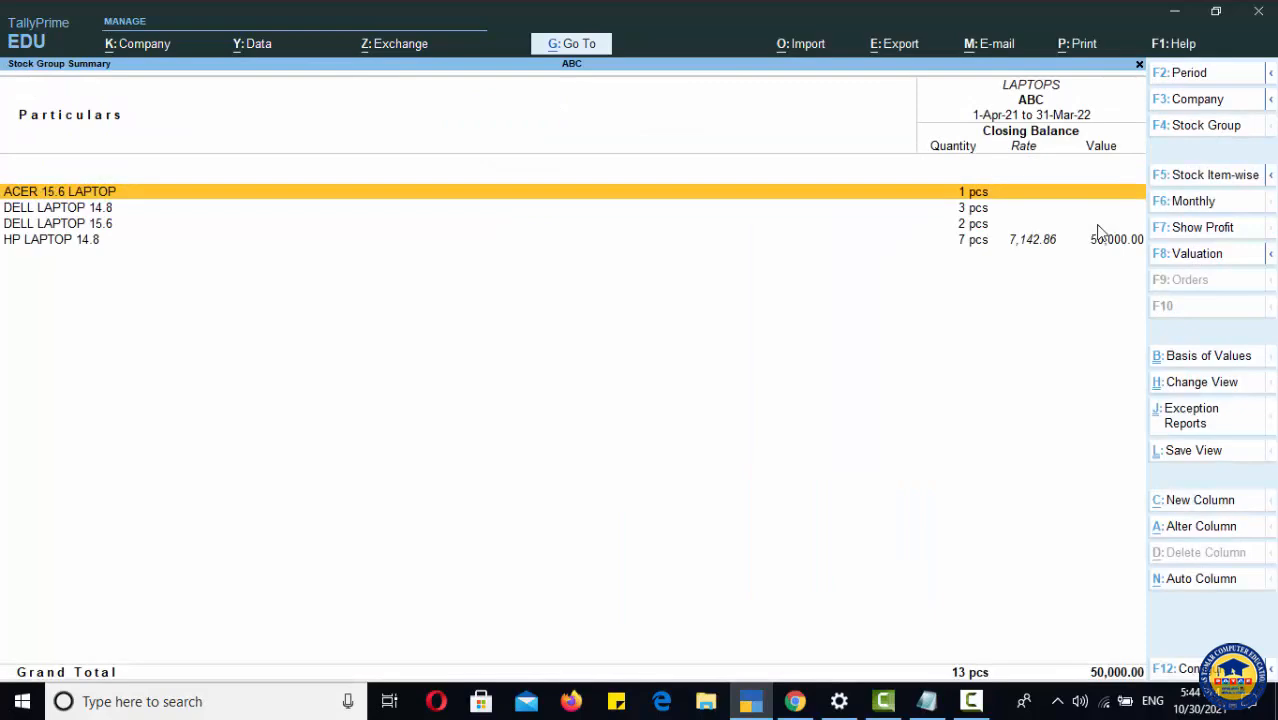
pyautogui.press('Down')
pyautogui.press('Down')
pyautogui.press('Down')
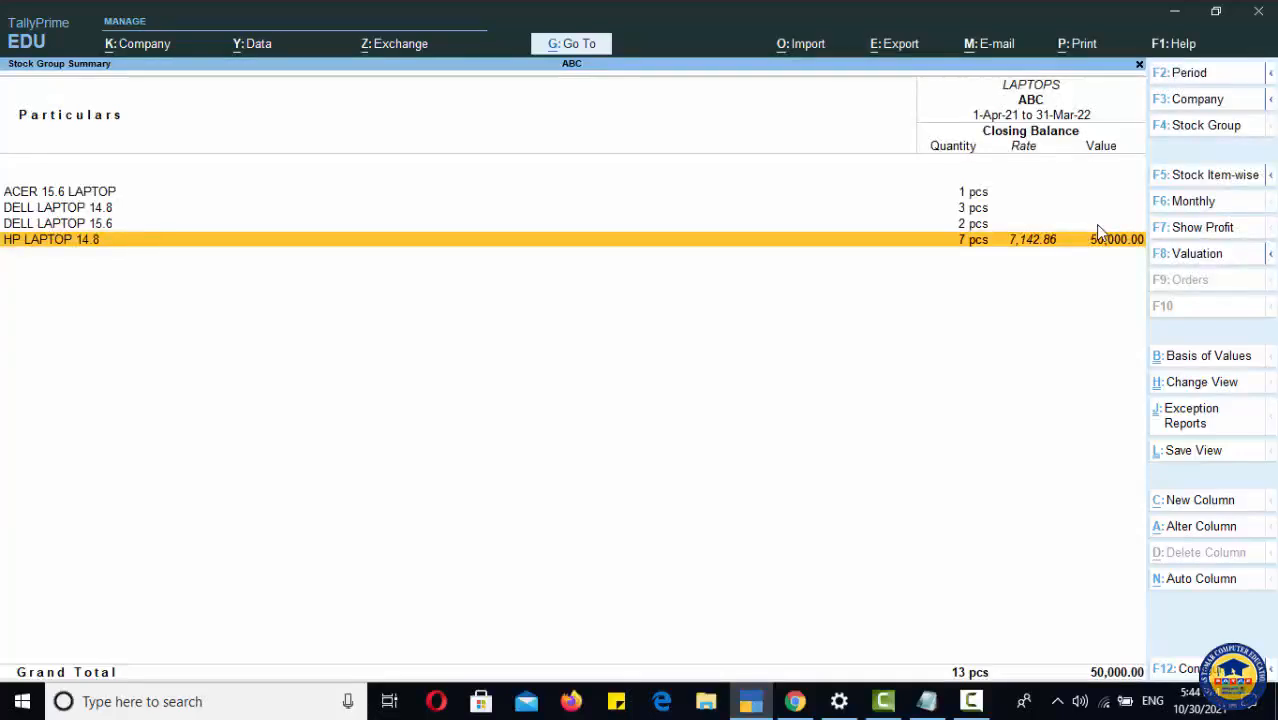
pyautogui.press('Return')
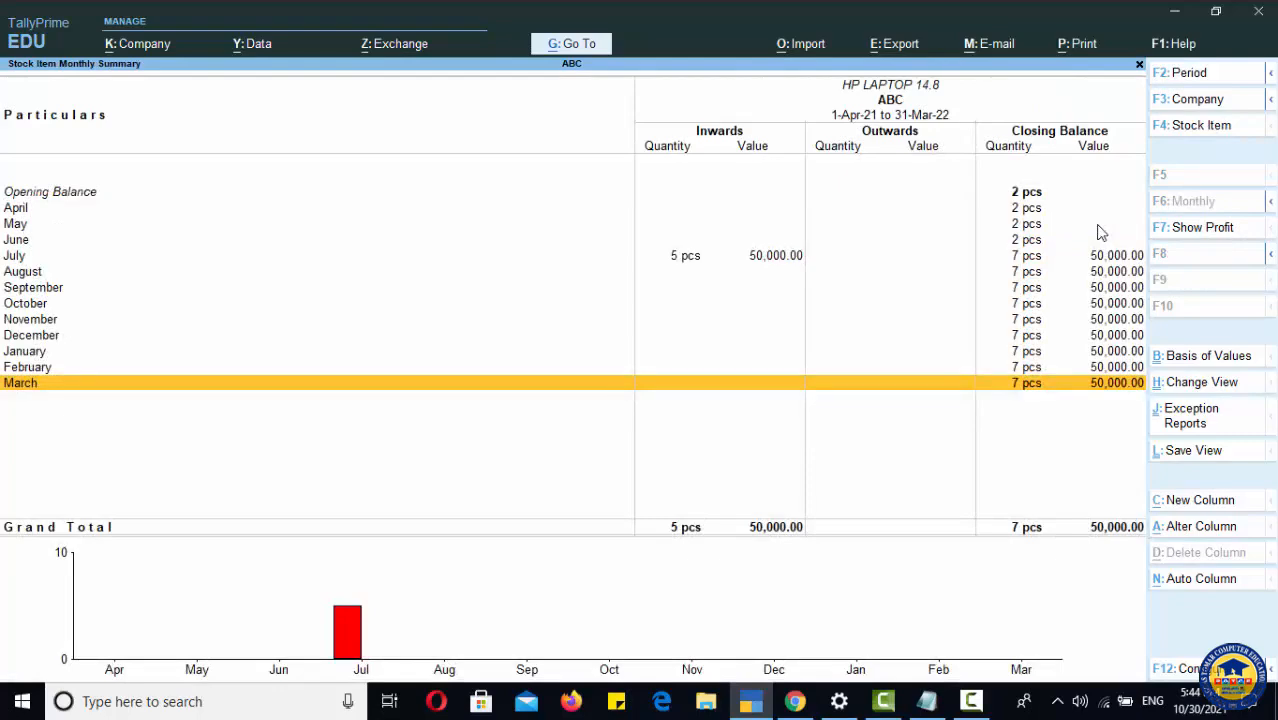
pyautogui.press('Up')
pyautogui.press('Up')
pyautogui.press('Up')
pyautogui.press('Up')
pyautogui.press('Up')
pyautogui.press('Up')
pyautogui.press('Up')
pyautogui.press('Up')
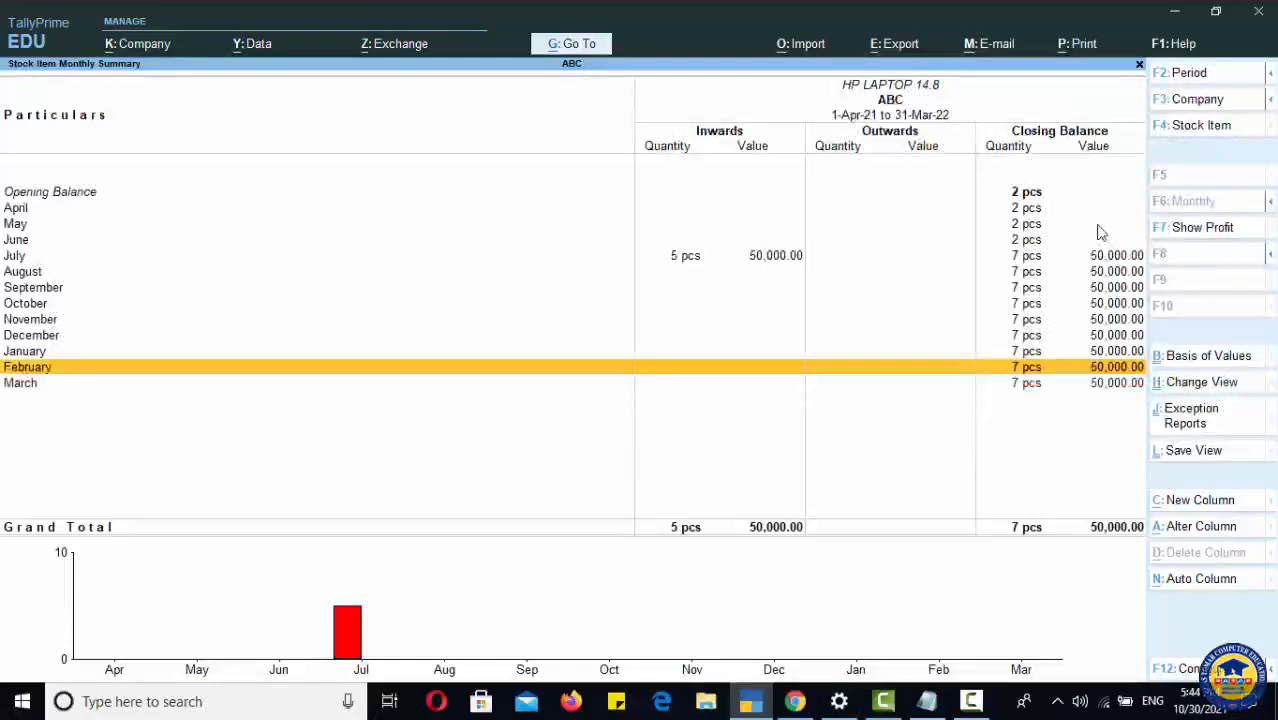
pyautogui.press('Up')
pyautogui.press('Up')
pyautogui.press('Up')
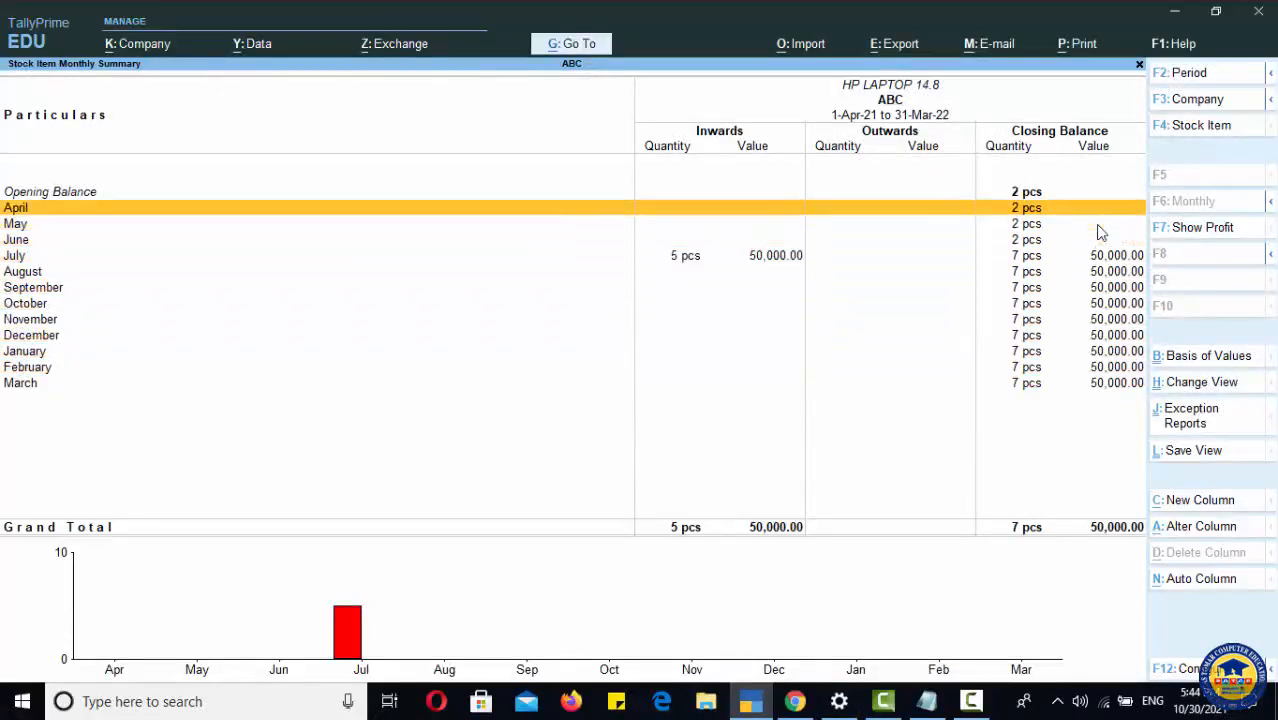
pyautogui.press('Escape')
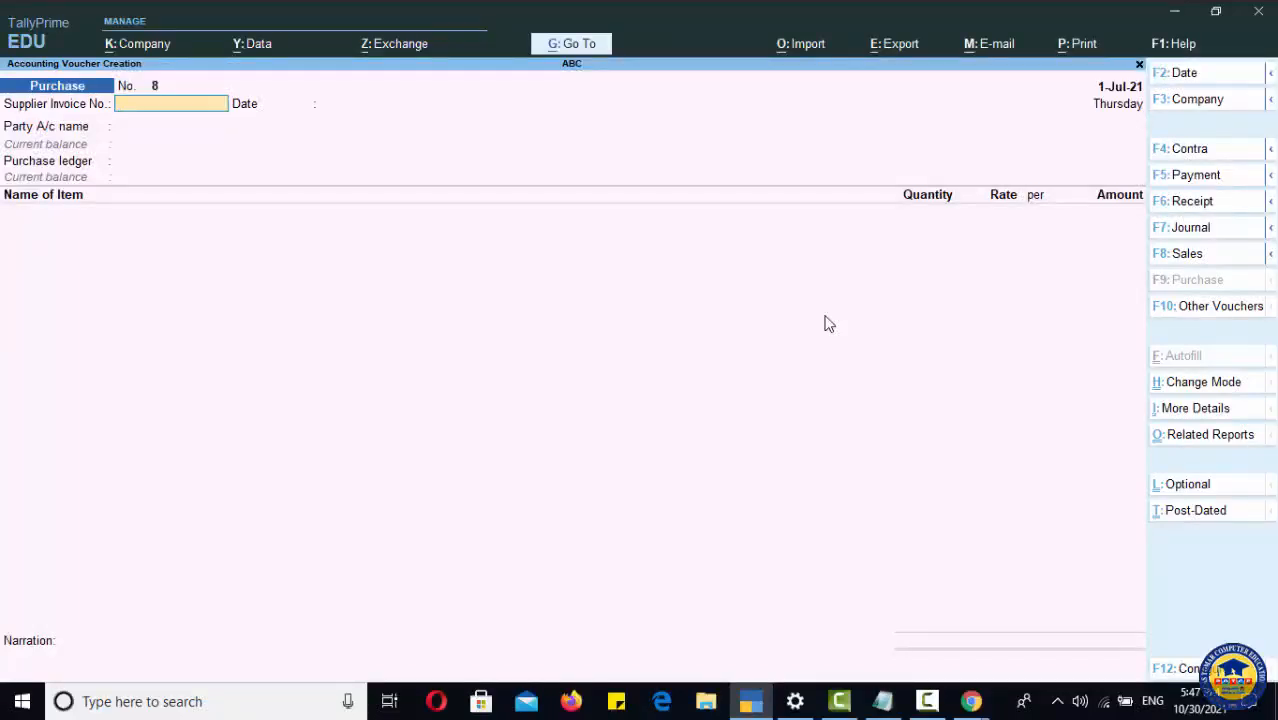
# Step: Set the new voucher's date to 2-Jul-21 and the supplier invoice number to CTECH0001
pyautogui.press('F2')
pyautogui.press('Return')
pyautogui.write('C')
pyautogui.press('Return')
pyautogui.press('Return')
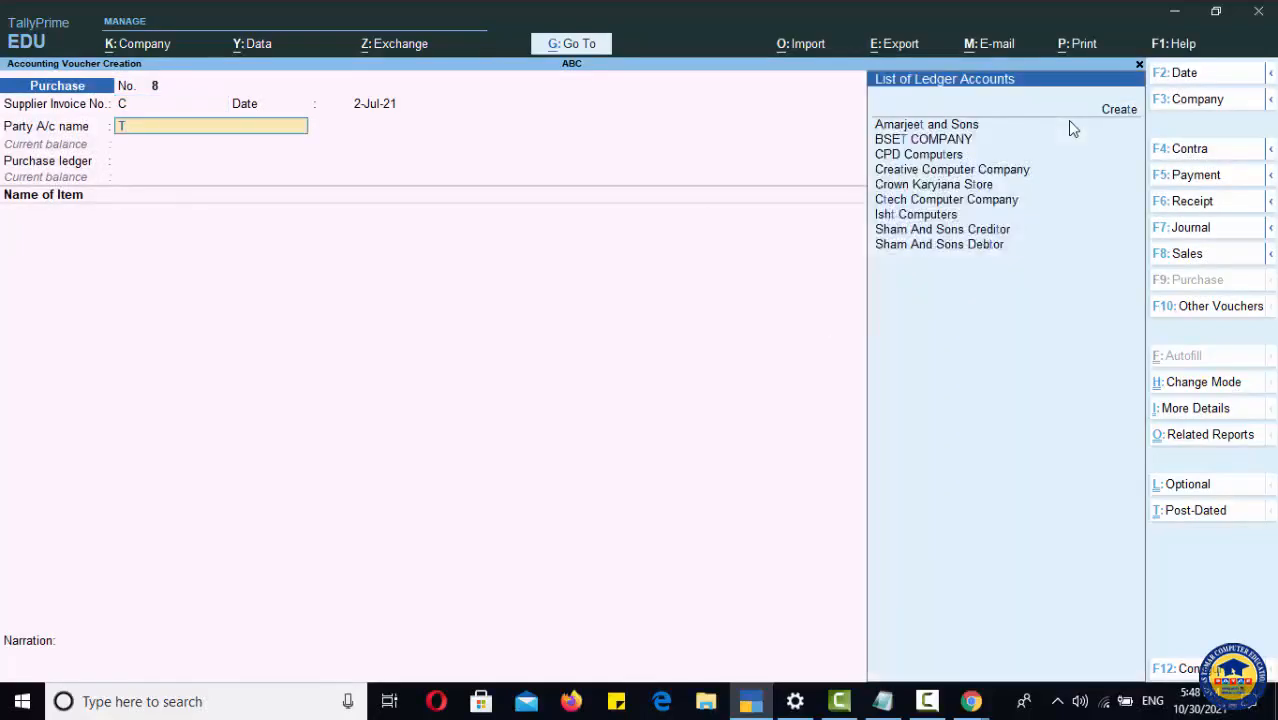
pyautogui.hotkey('shift', 'Tab')
pyautogui.hotkey('shift', 'Tab')
pyautogui.write('TECH00')
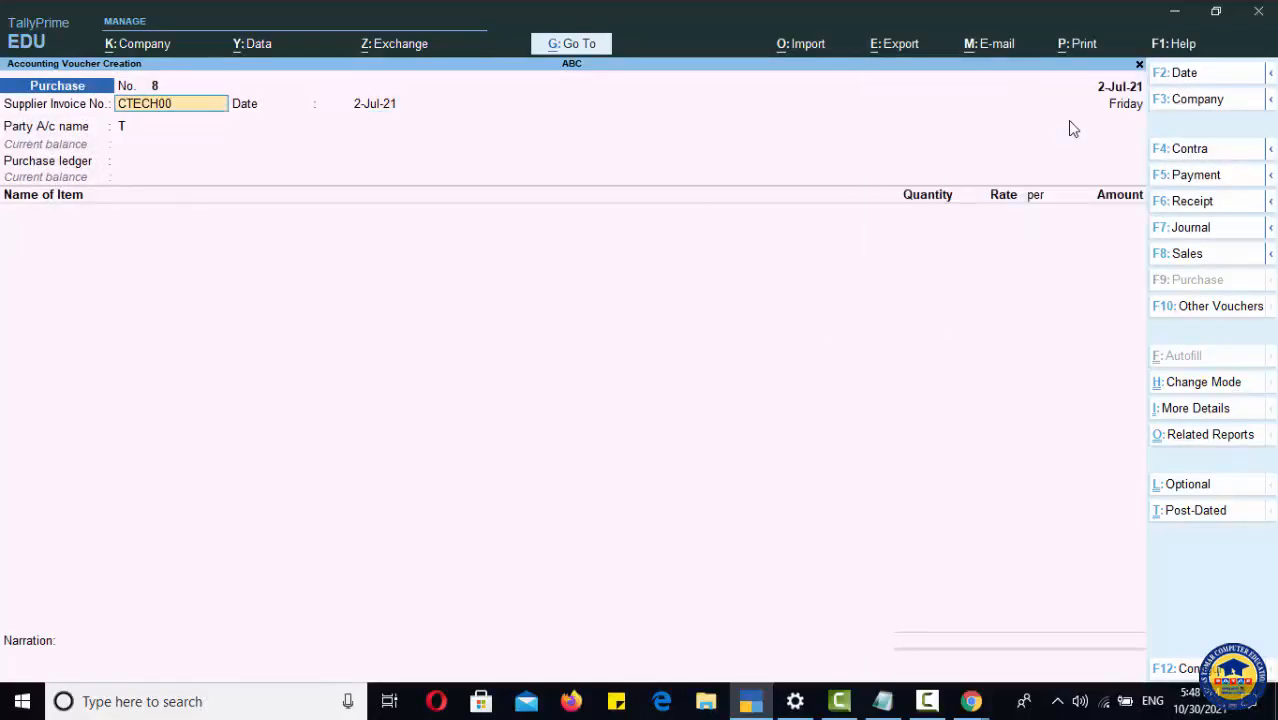
pyautogui.write('01')
pyautogui.press('Return')
pyautogui.press('Return')
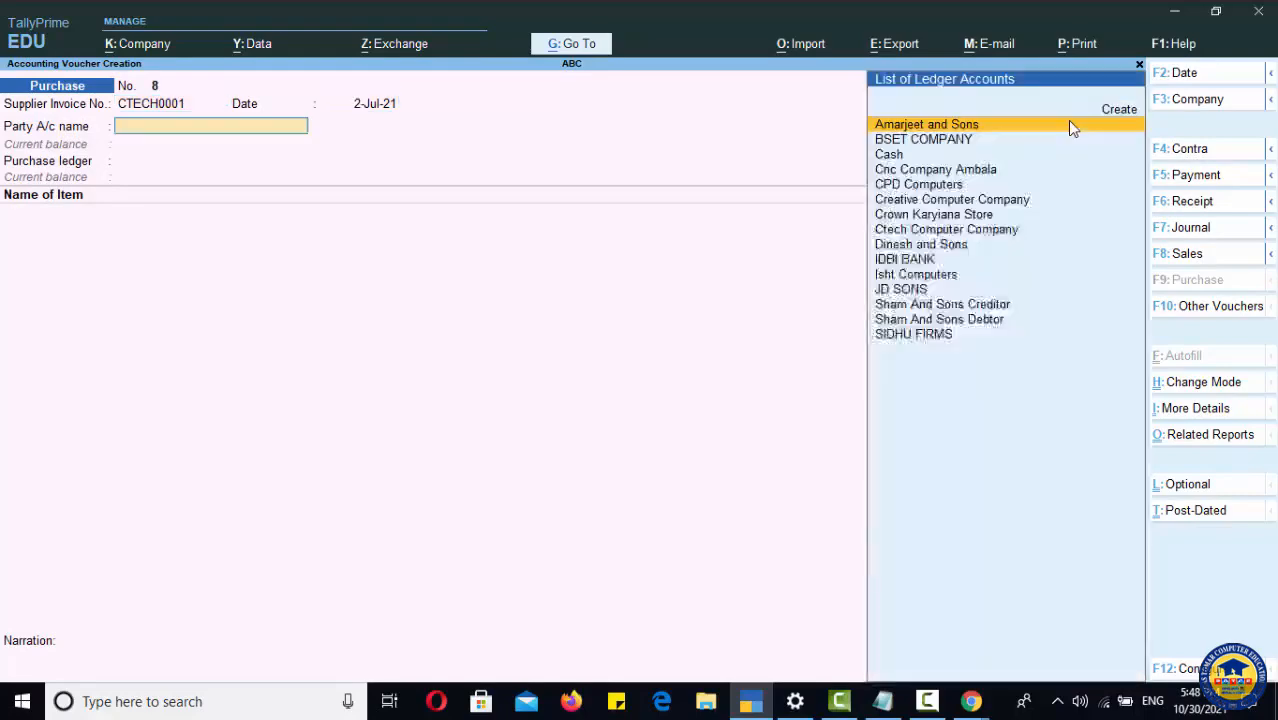
# Step: Set the party to Ctech Computer Company, accept its party details, and keep Local Purchase as purchase ledger
pyautogui.write('C')
pyautogui.press('Down')
pyautogui.press('Down')
pyautogui.press('Down')
pyautogui.press('Down')
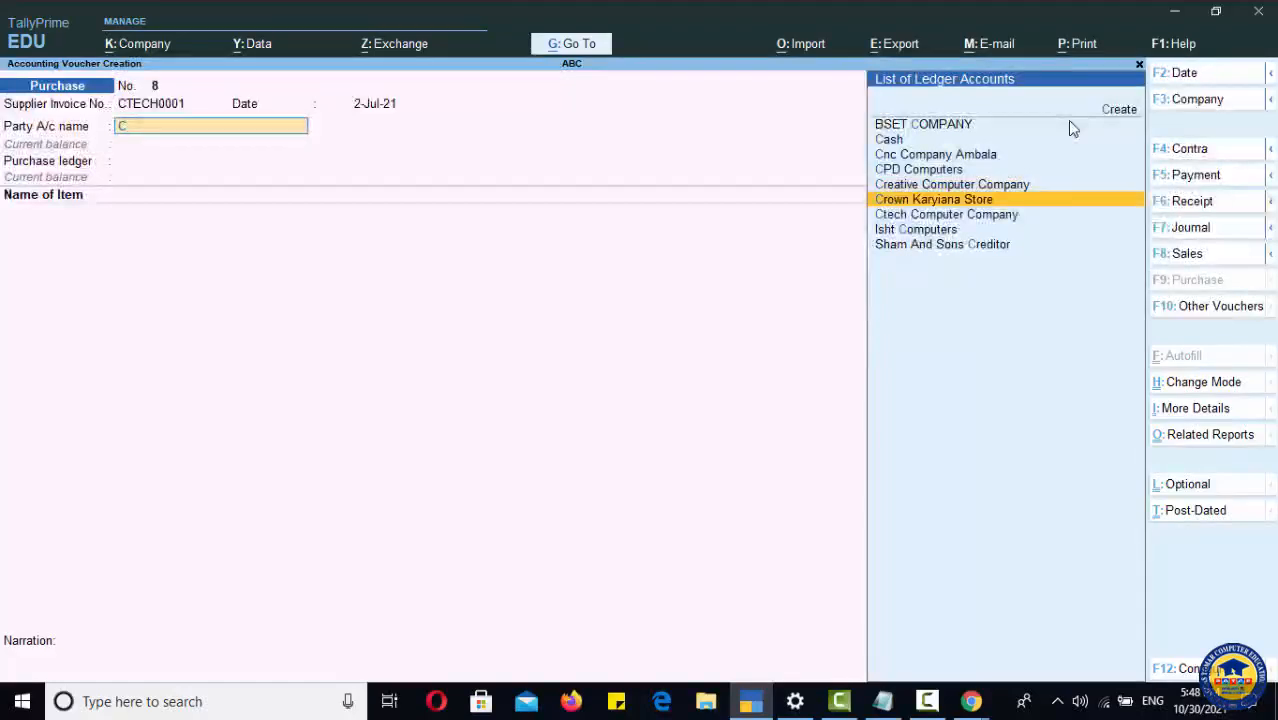
pyautogui.press('Down')
pyautogui.press('Return')
pyautogui.press('Return')
pyautogui.press('Return')
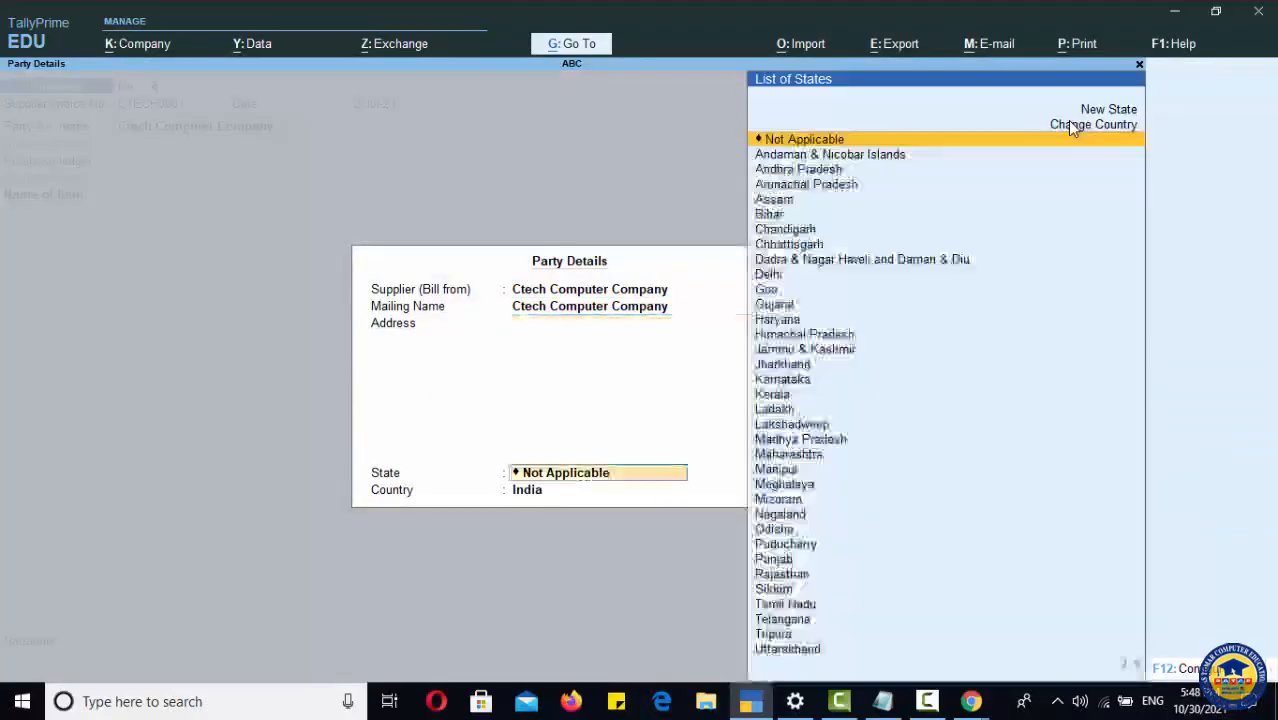
pyautogui.press('Return')
pyautogui.press('Return')
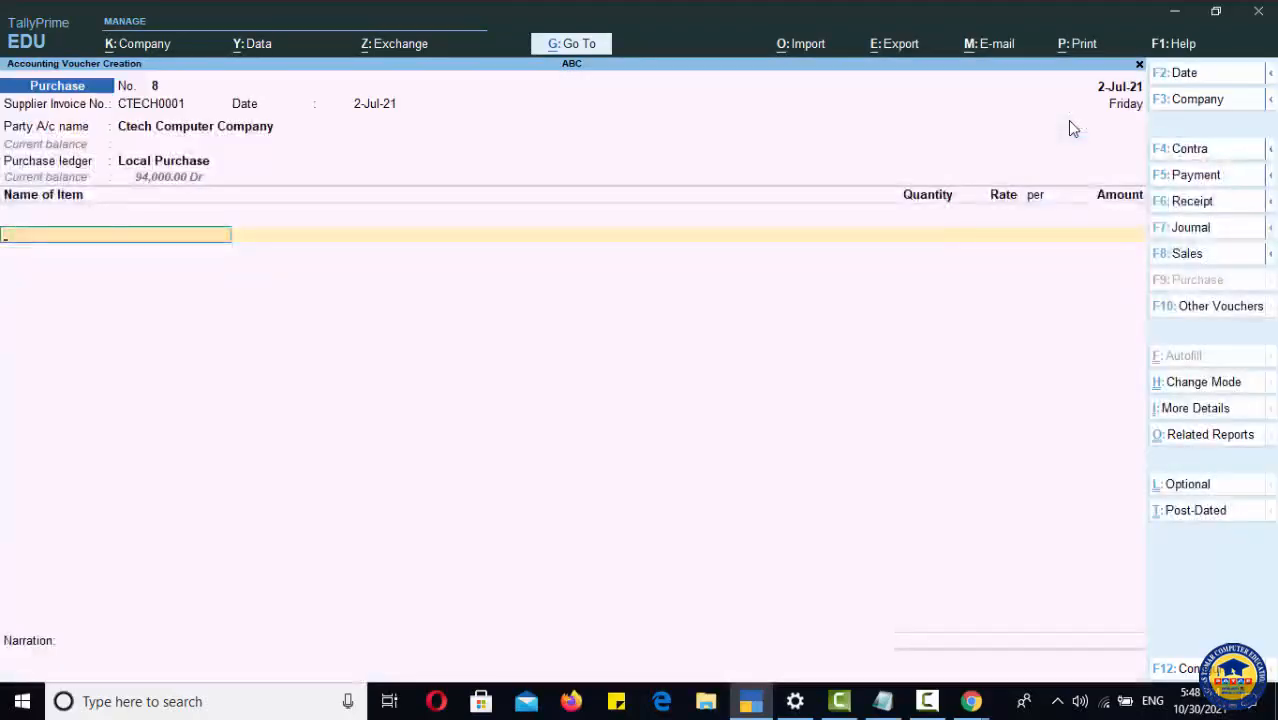
pyautogui.press('BackSpace')
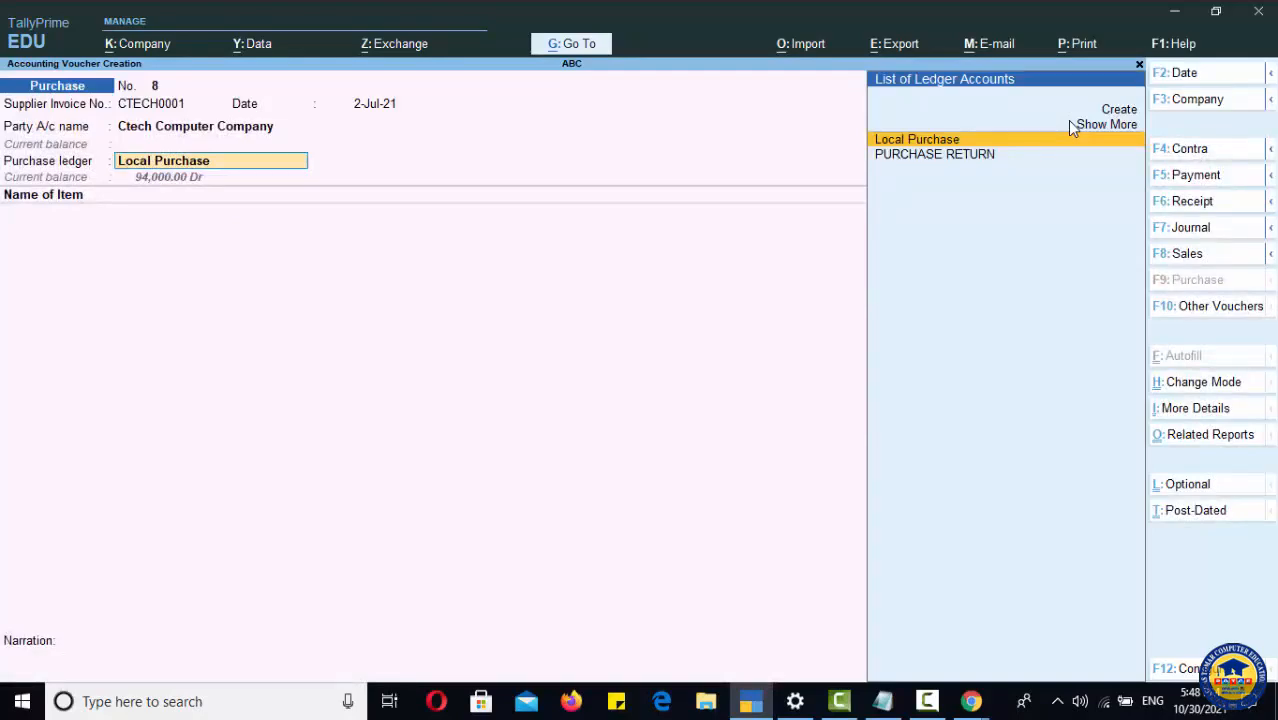
pyautogui.press('Return')
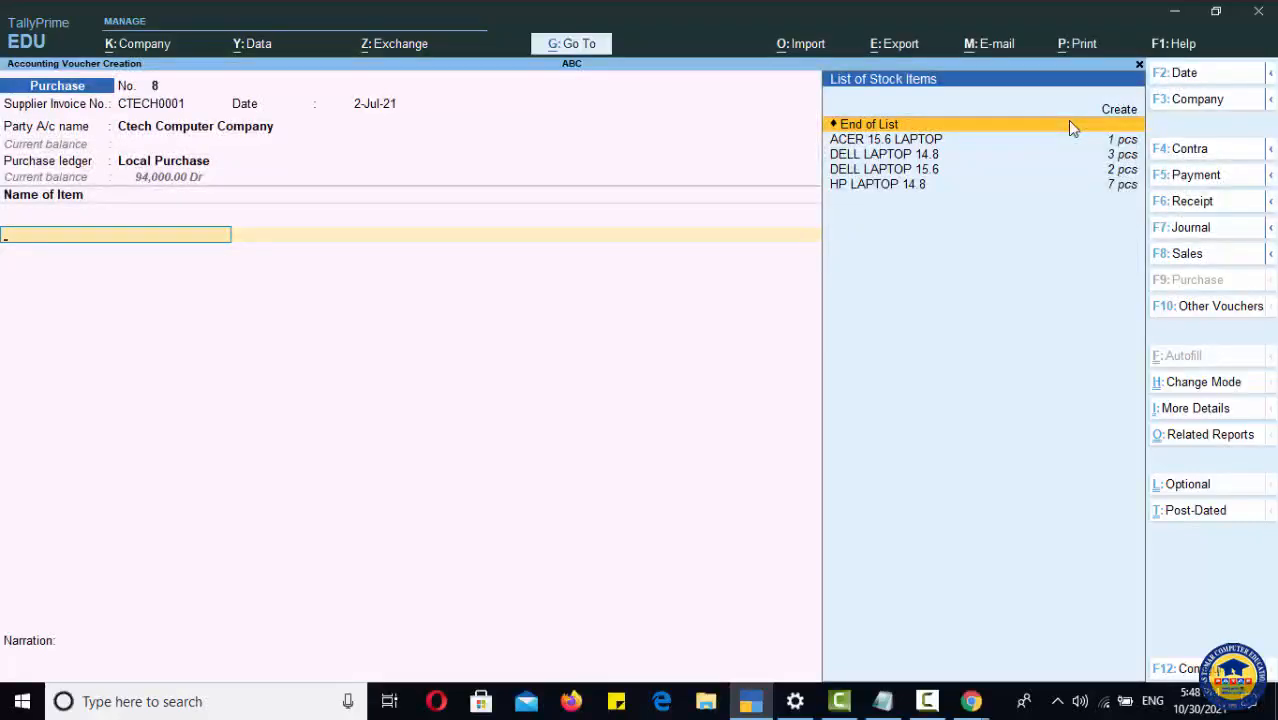
# Step: Browse the list of existing stock items
pyautogui.press('Down')
pyautogui.press('Down')
pyautogui.press('Down')
pyautogui.press('Down')
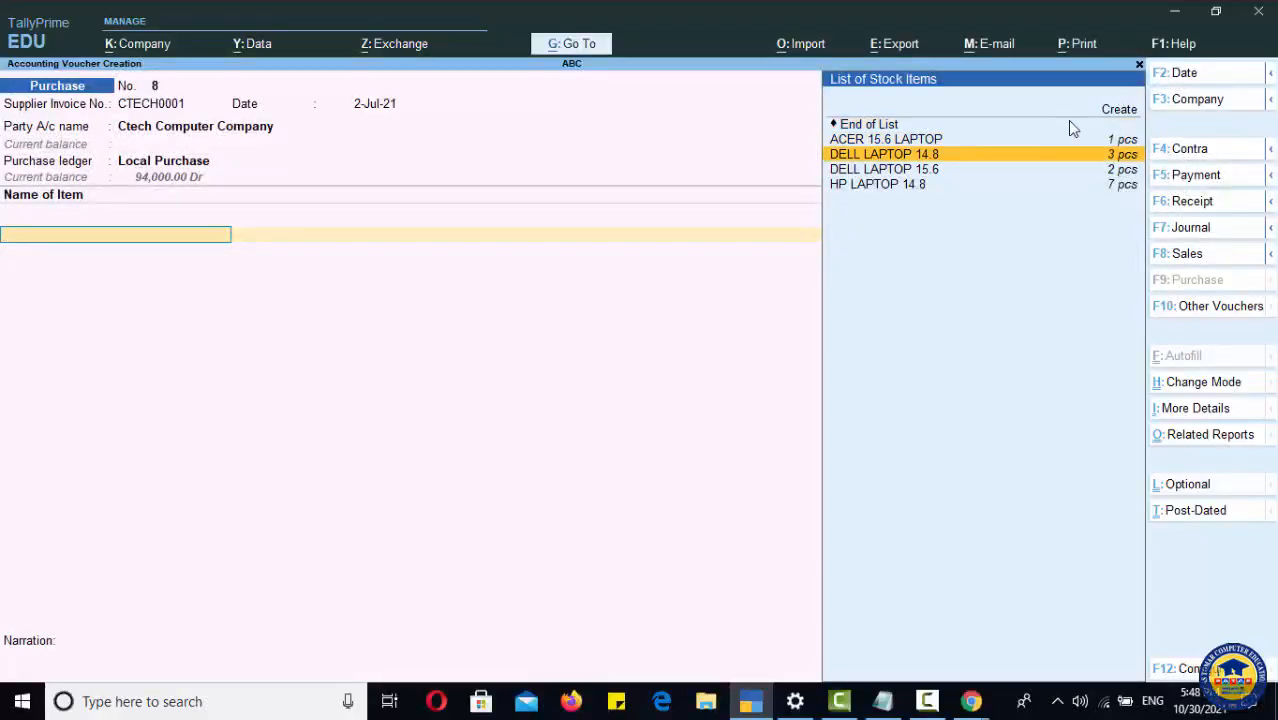
pyautogui.press('Up')
pyautogui.press('Up')
pyautogui.press('Up')
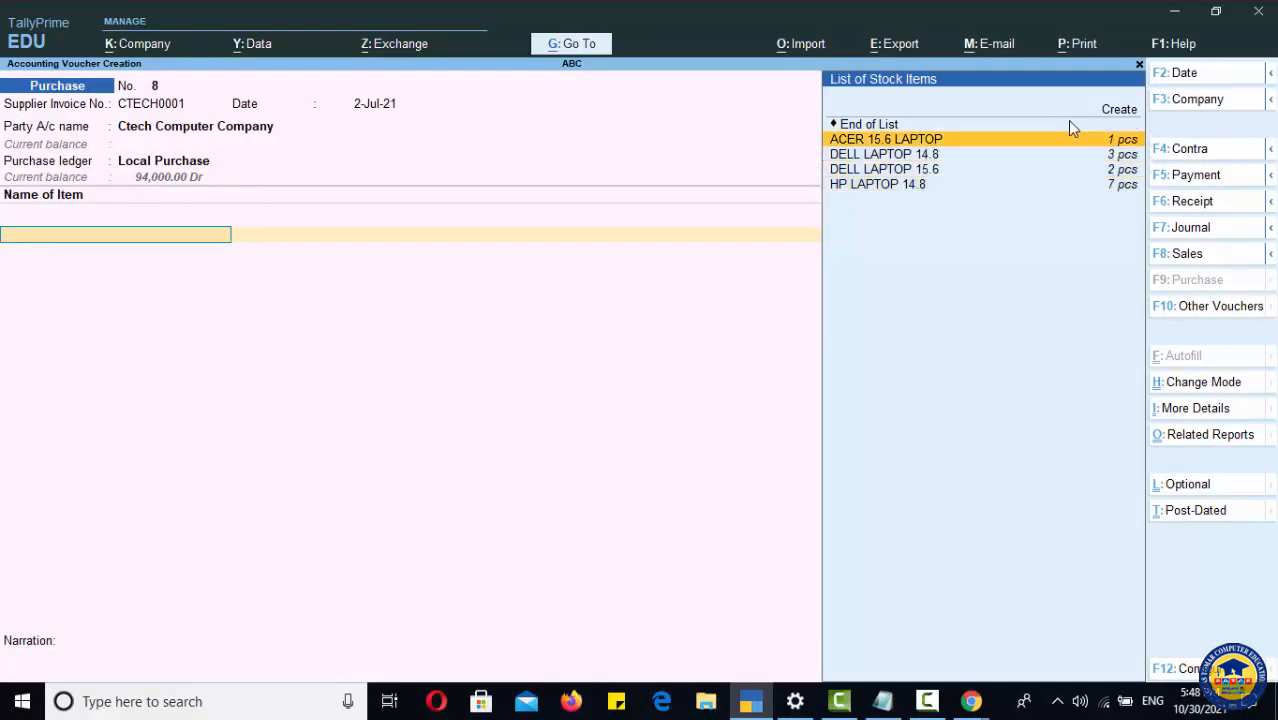
pyautogui.press('Down')
pyautogui.press('Down')
pyautogui.press('Down')
pyautogui.press('Up')
pyautogui.press('Up')
pyautogui.press('Down')
pyautogui.press('Down')
pyautogui.press('Up')
pyautogui.press('Up')
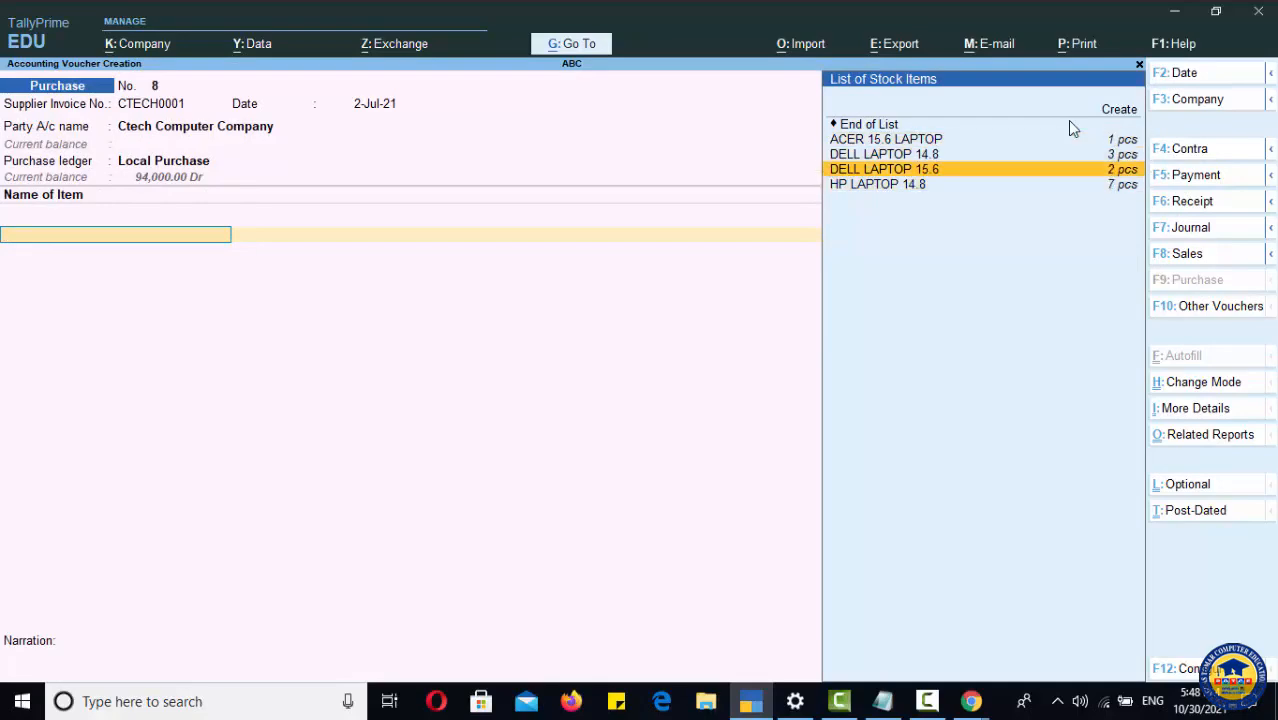
pyautogui.press('Down')
pyautogui.press('Down')
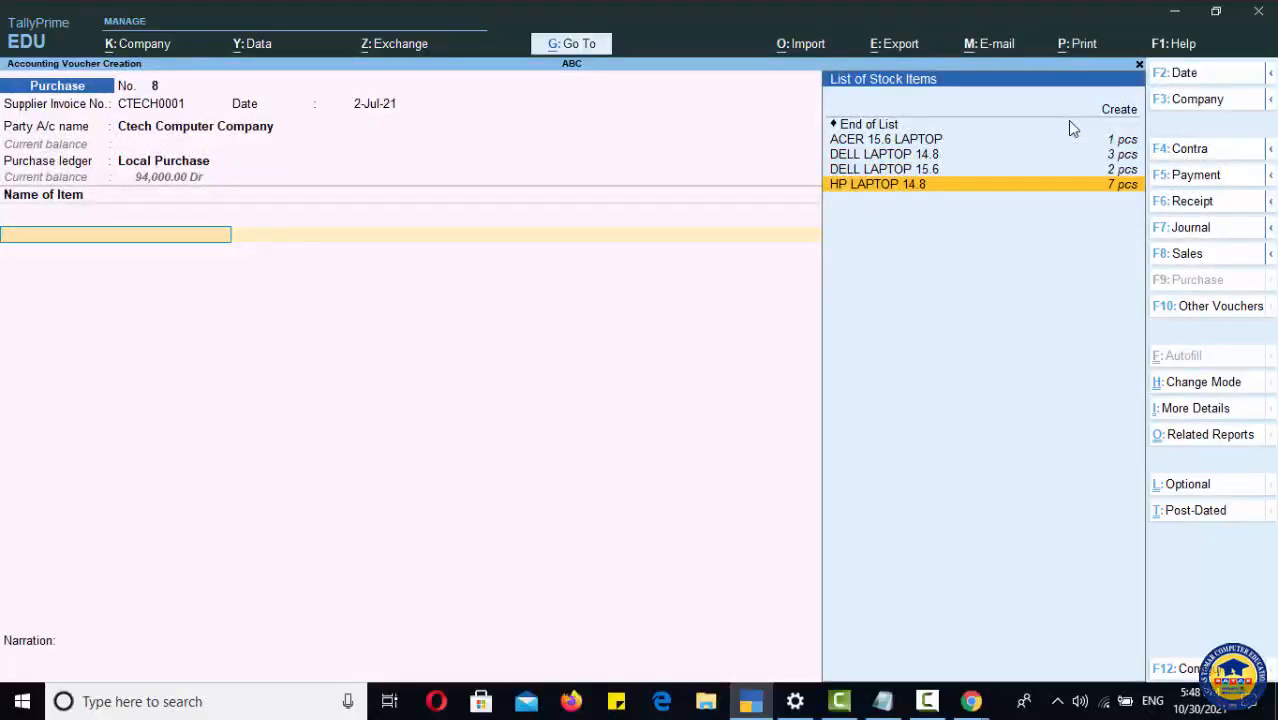
# Step: Create a new stock item named HP LAPTOP 15.6 from the item list
pyautogui.click(1121, 110)
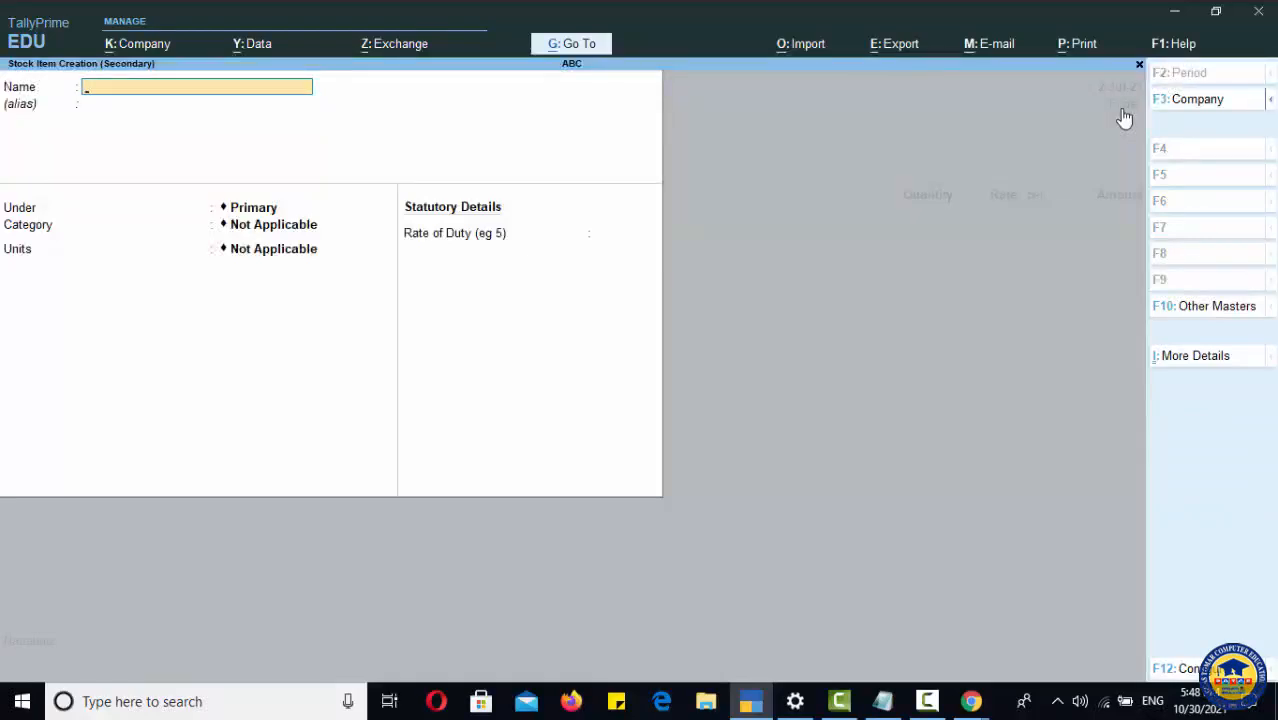
pyautogui.write('HP LAPTOP 15.6')
pyautogui.press('Return')
# Step: Place the item under LAPTOPS with category LAPTOP 15.6 SCREEN SIZE and save it
pyautogui.press('Return')
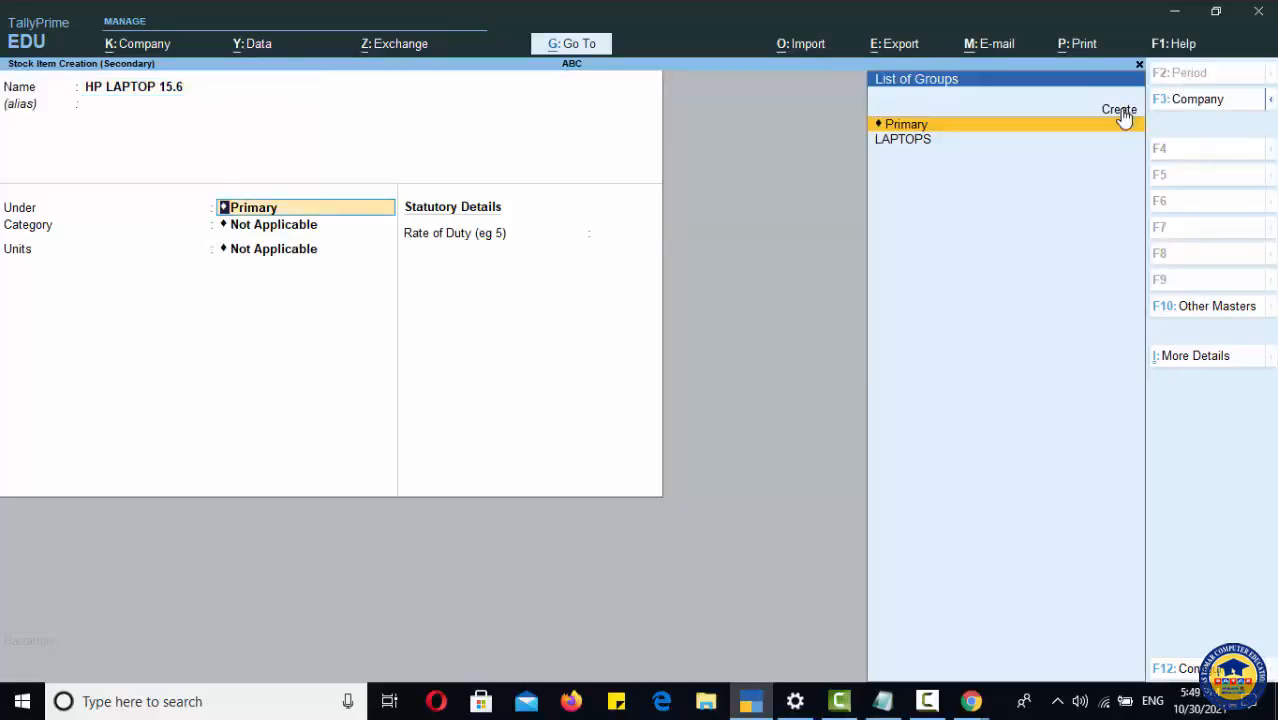
pyautogui.press('Down')
pyautogui.press('Return')
pyautogui.press('Down')
pyautogui.press('Down')
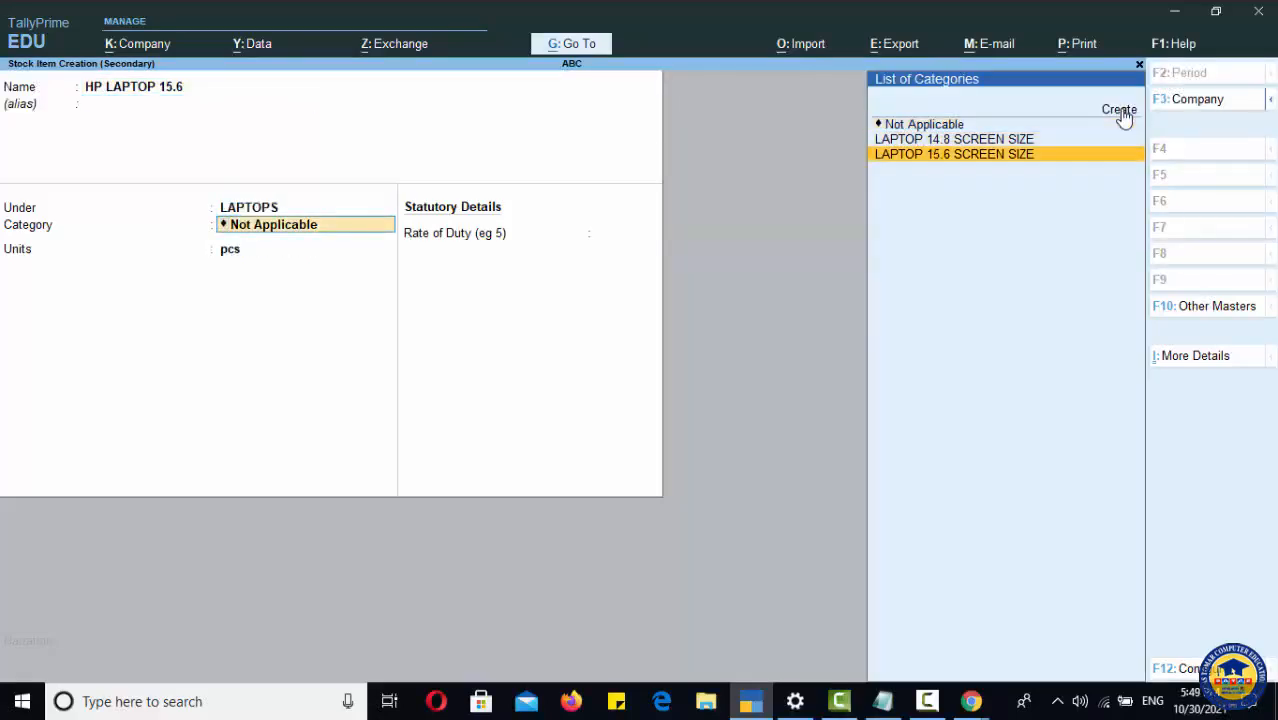
pyautogui.press('Return')
pyautogui.press('Return')
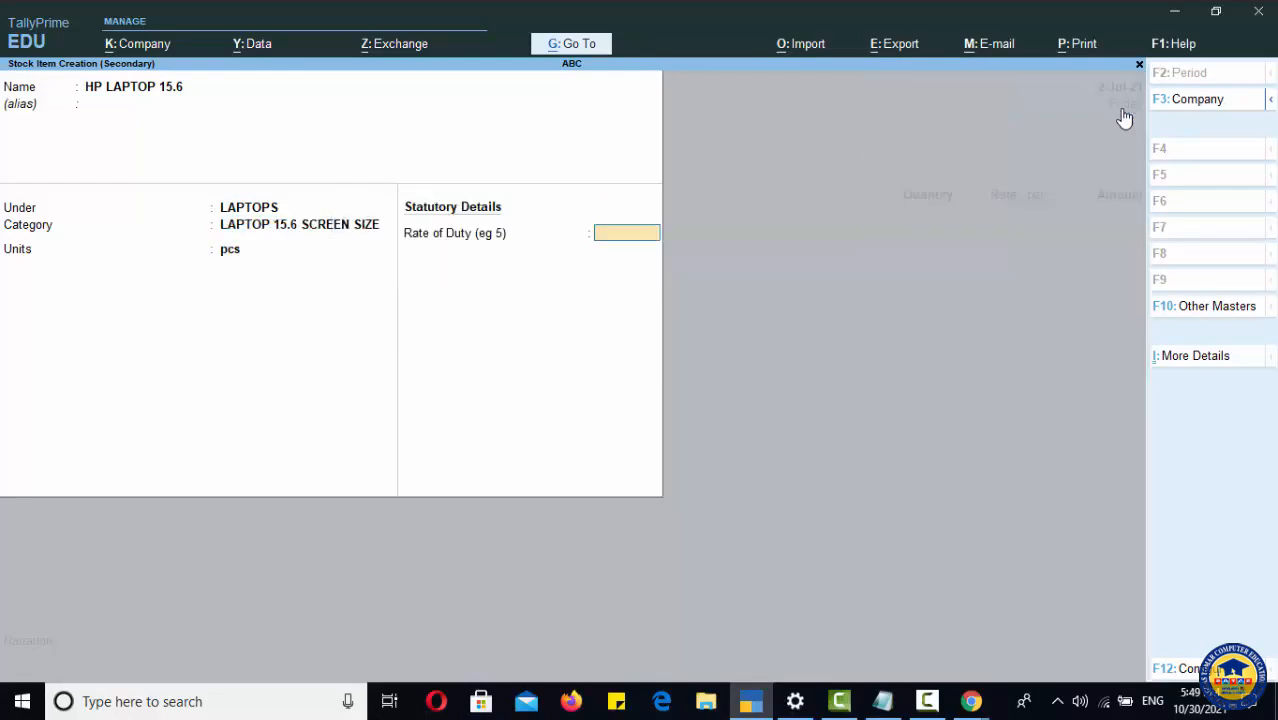
pyautogui.hotkey('ctrl', 'a')
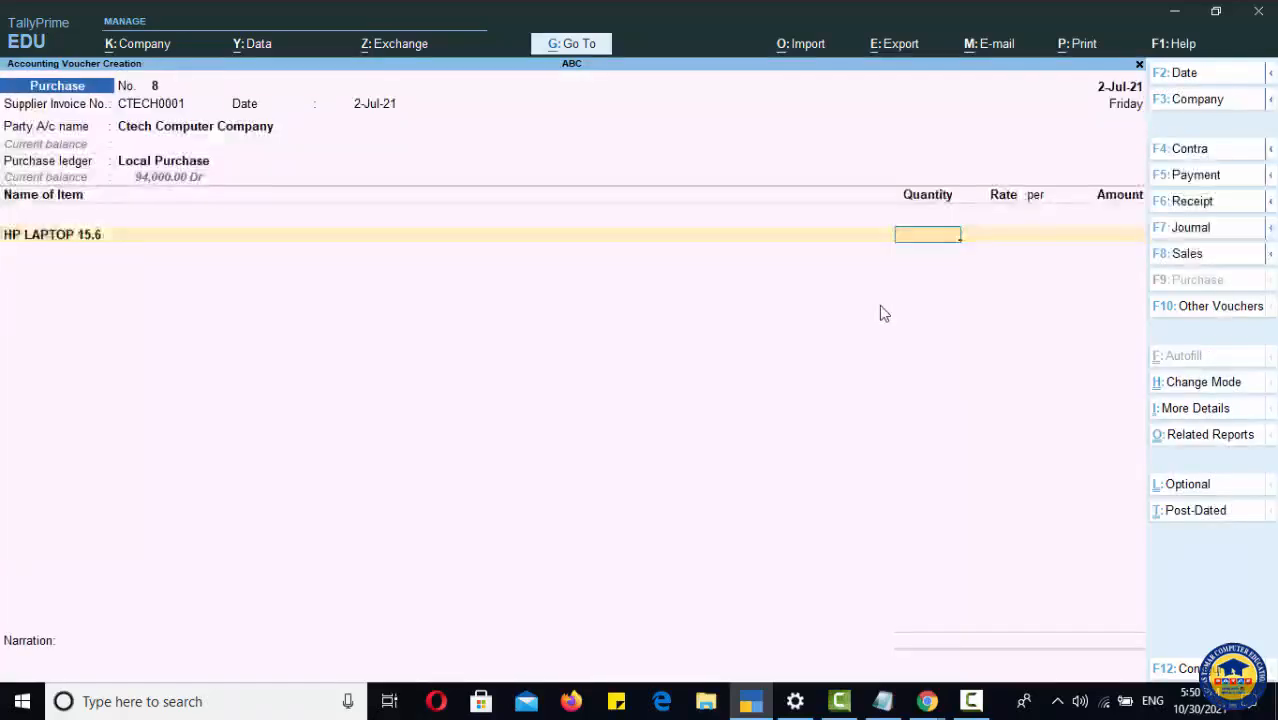
# Step: Enter 5 pcs of HP LAPTOP 15.6 at a rate of 10000
pyautogui.write('5')
pyautogui.press('Return')
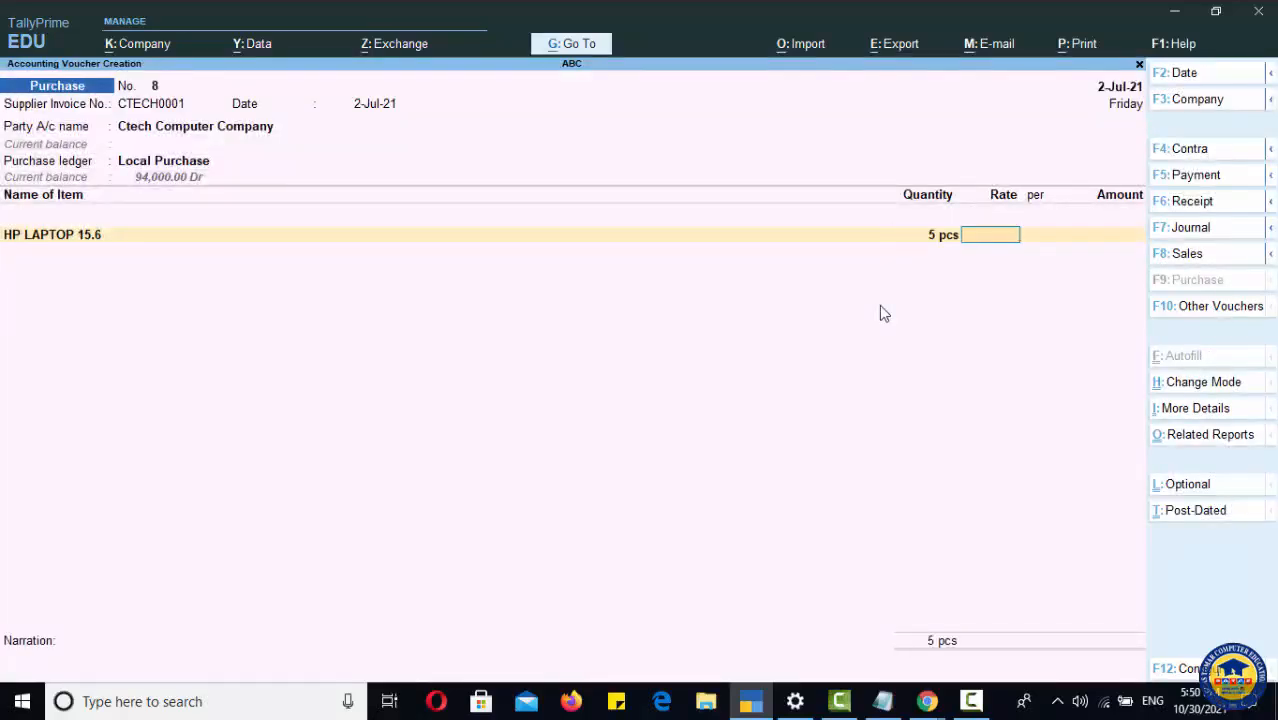
pyautogui.write('10000')
pyautogui.press('Return')
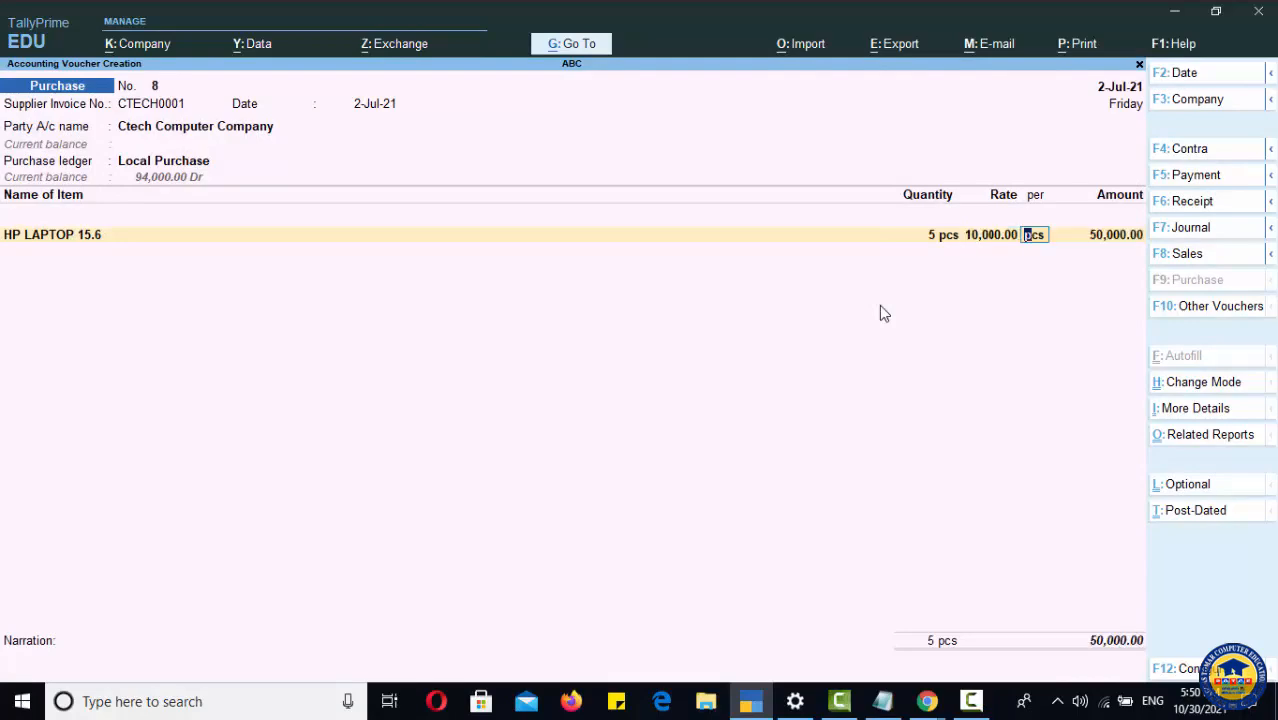
pyautogui.press('Return')
pyautogui.press('Return')
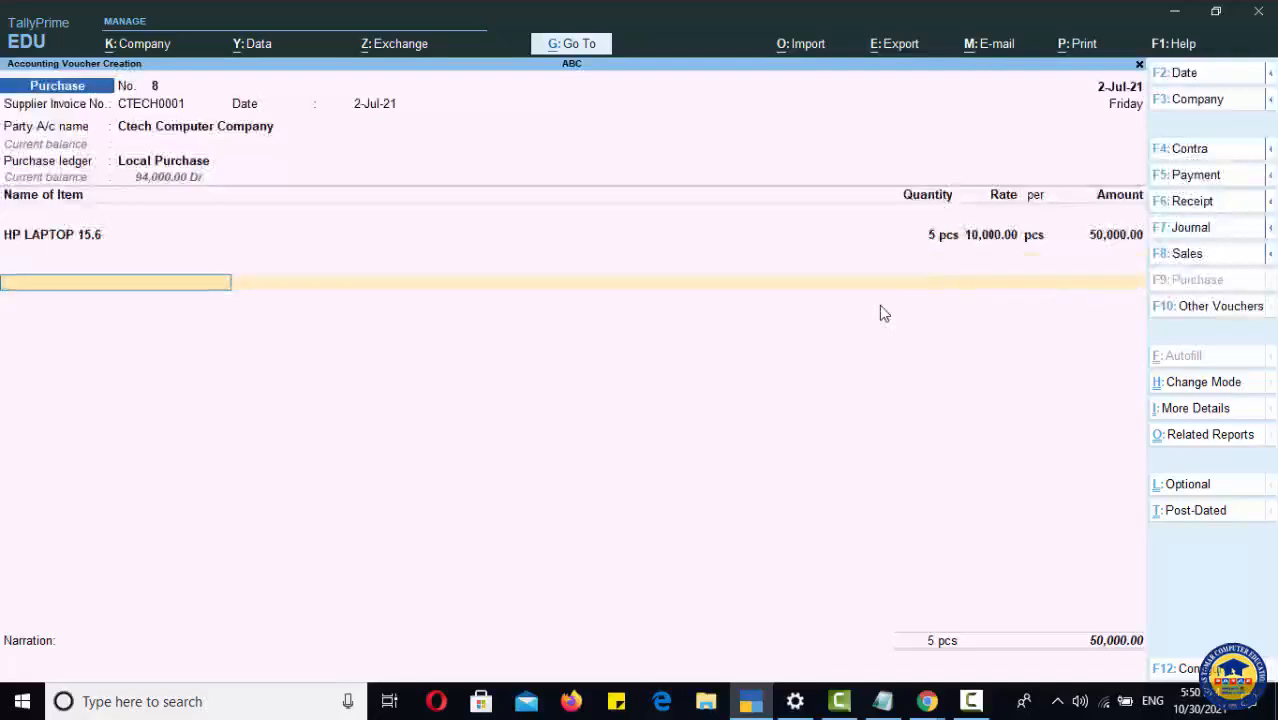
# Step: Allocate the bill as a new reference CTECH0001 for 50,000 Cr and accept the purchase voucher
pyautogui.press('Return')
pyautogui.press('Return')
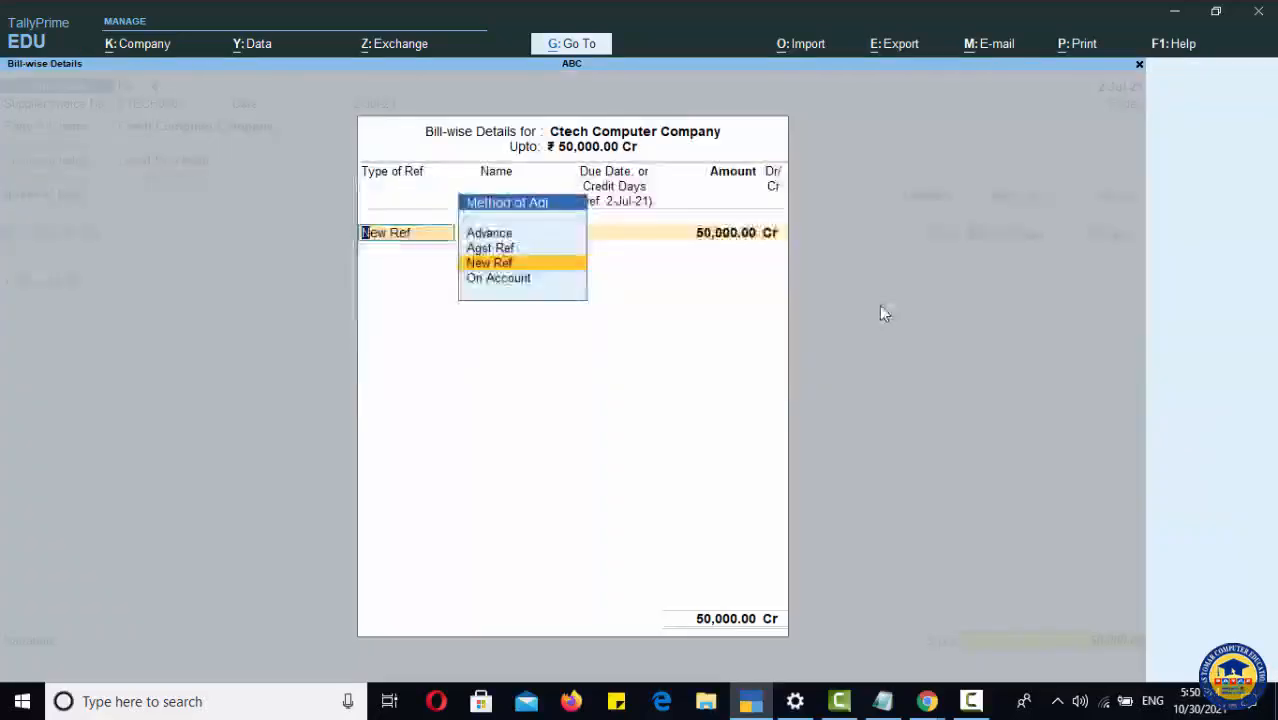
pyautogui.press('Return')
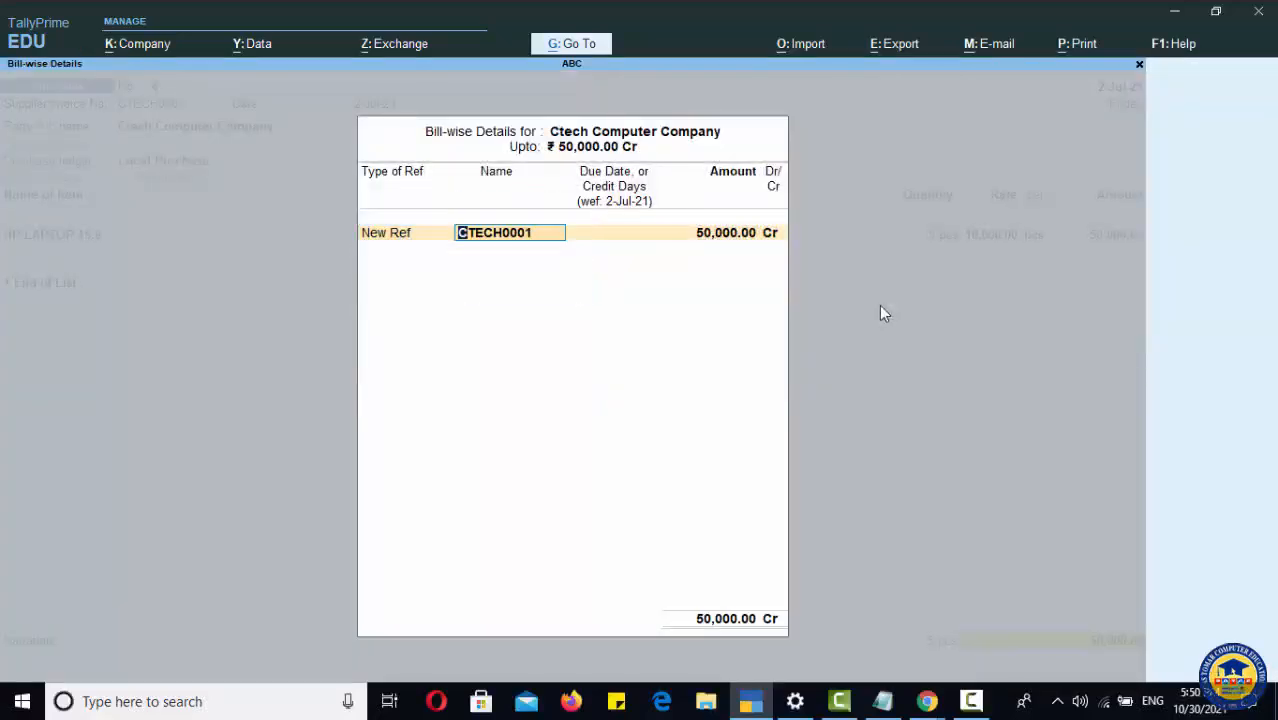
pyautogui.press('Return')
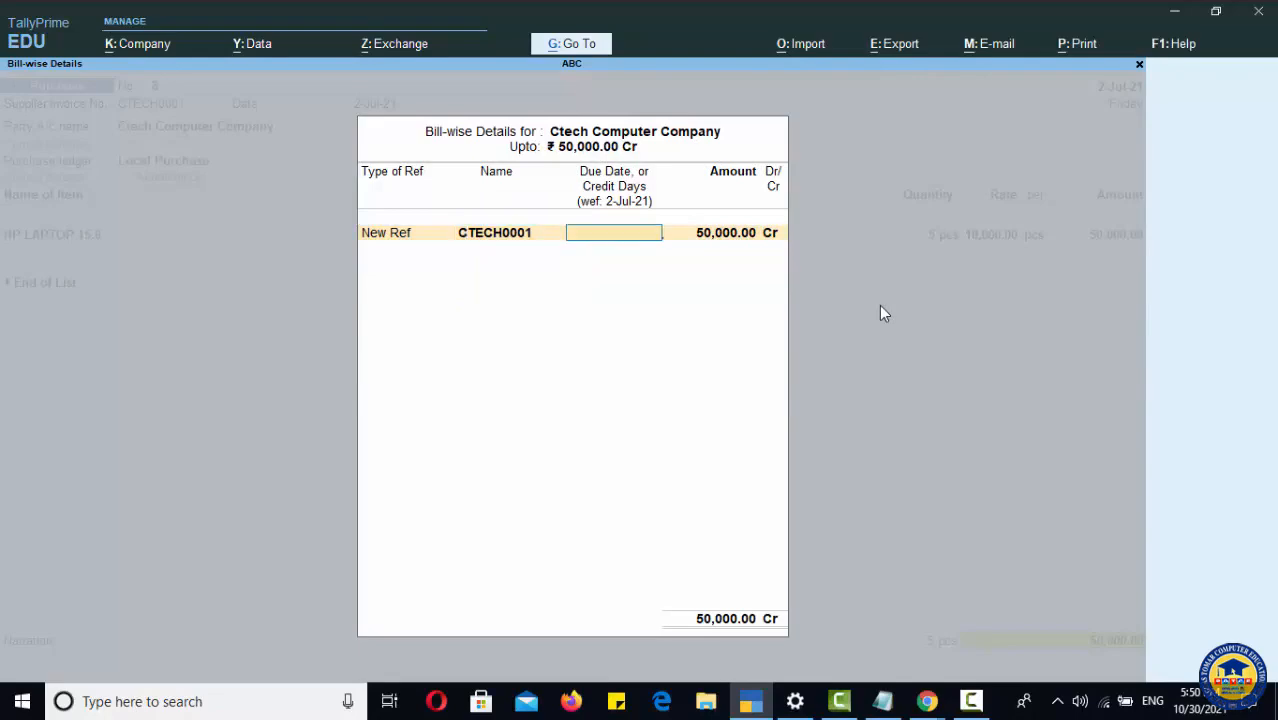
pyautogui.press('Return')
pyautogui.press('Return')
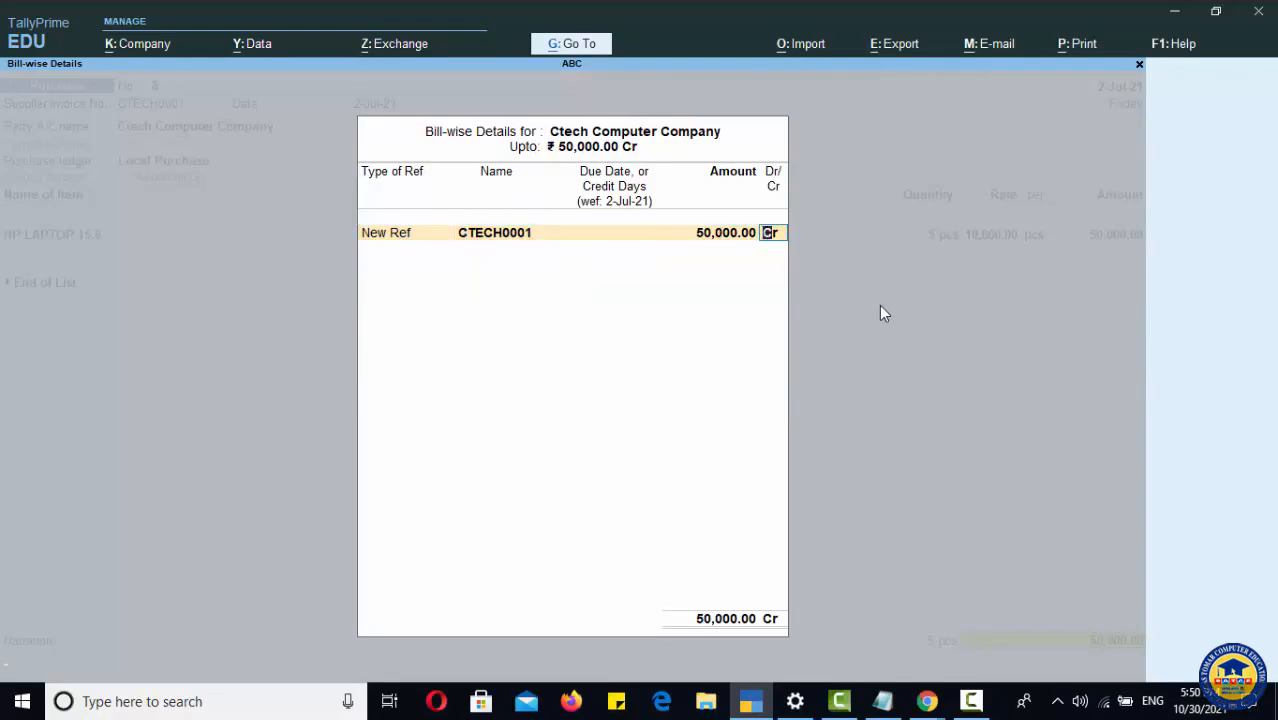
pyautogui.press('Return')
pyautogui.press('Return')
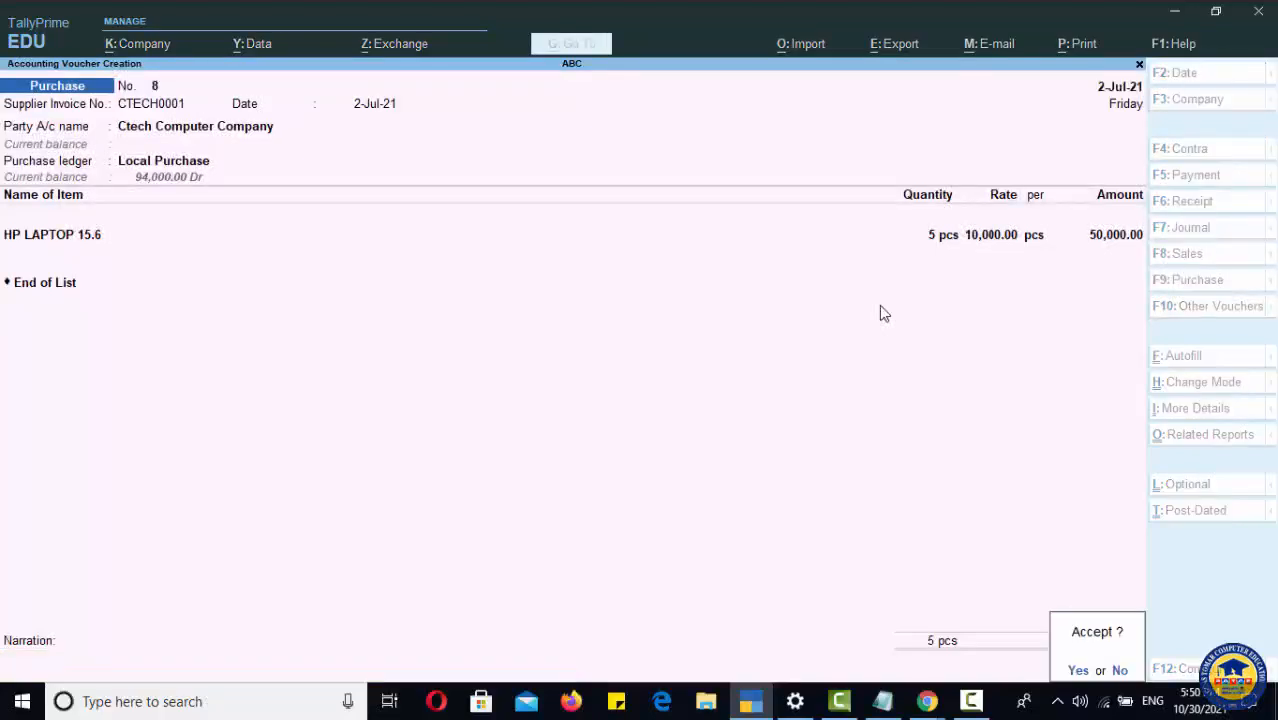
pyautogui.press('Return')
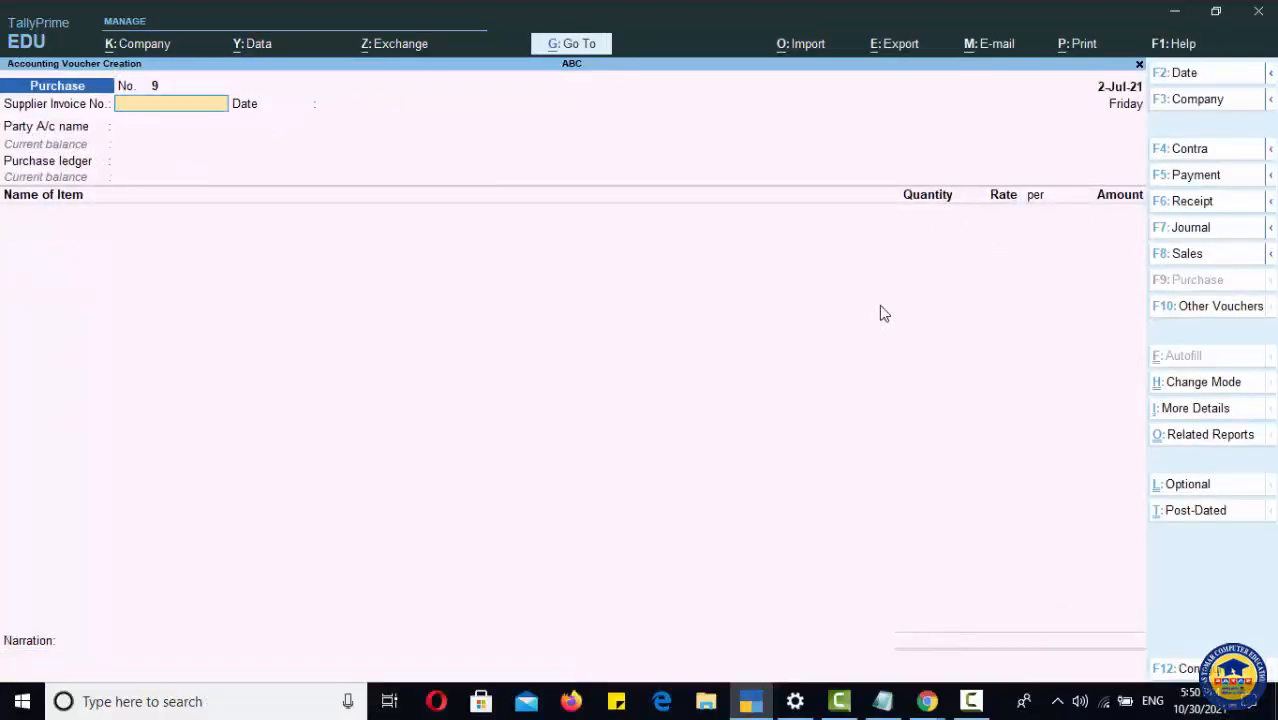
# Step: Open the Stock Summary for the LAPTOPS group and review each laptop item's closing balance
pyautogui.press('Escape')
pyautogui.press('Return')
pyautogui.press('Down')
pyautogui.press('Down')
pyautogui.press('Down')
pyautogui.press('Down')
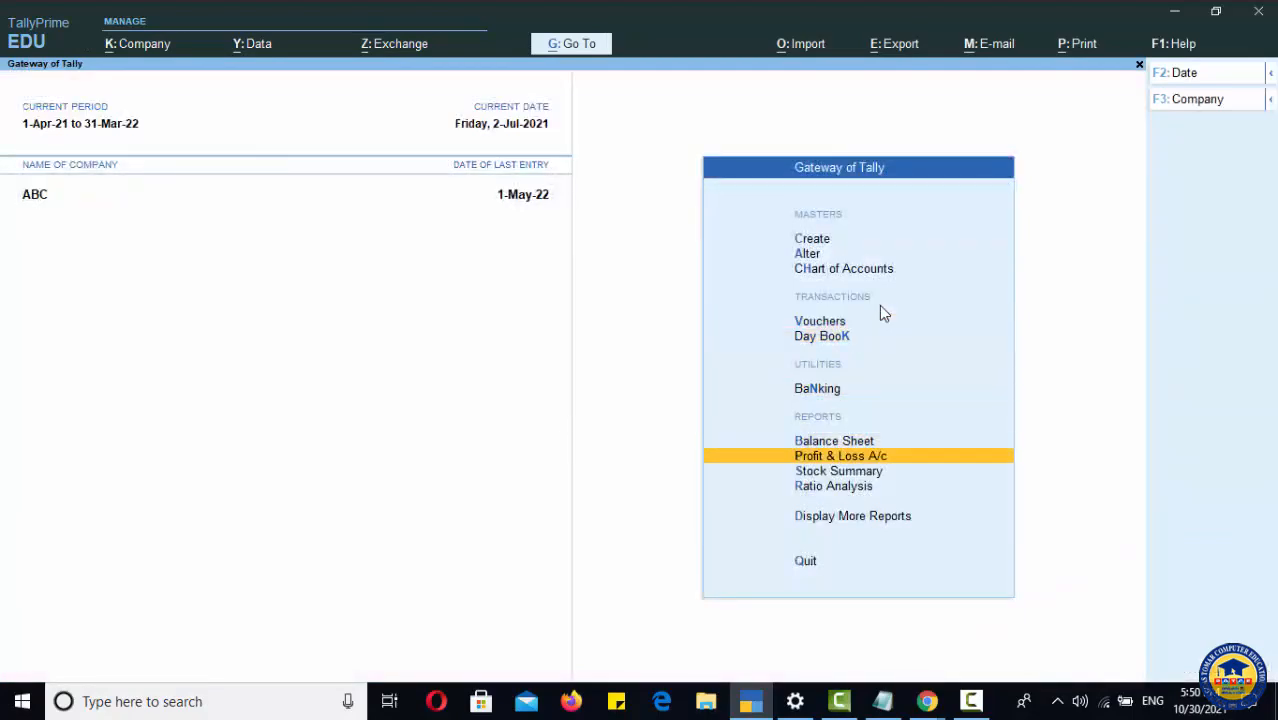
pyautogui.press('Down')
pyautogui.press('Return')
pyautogui.press('Return')
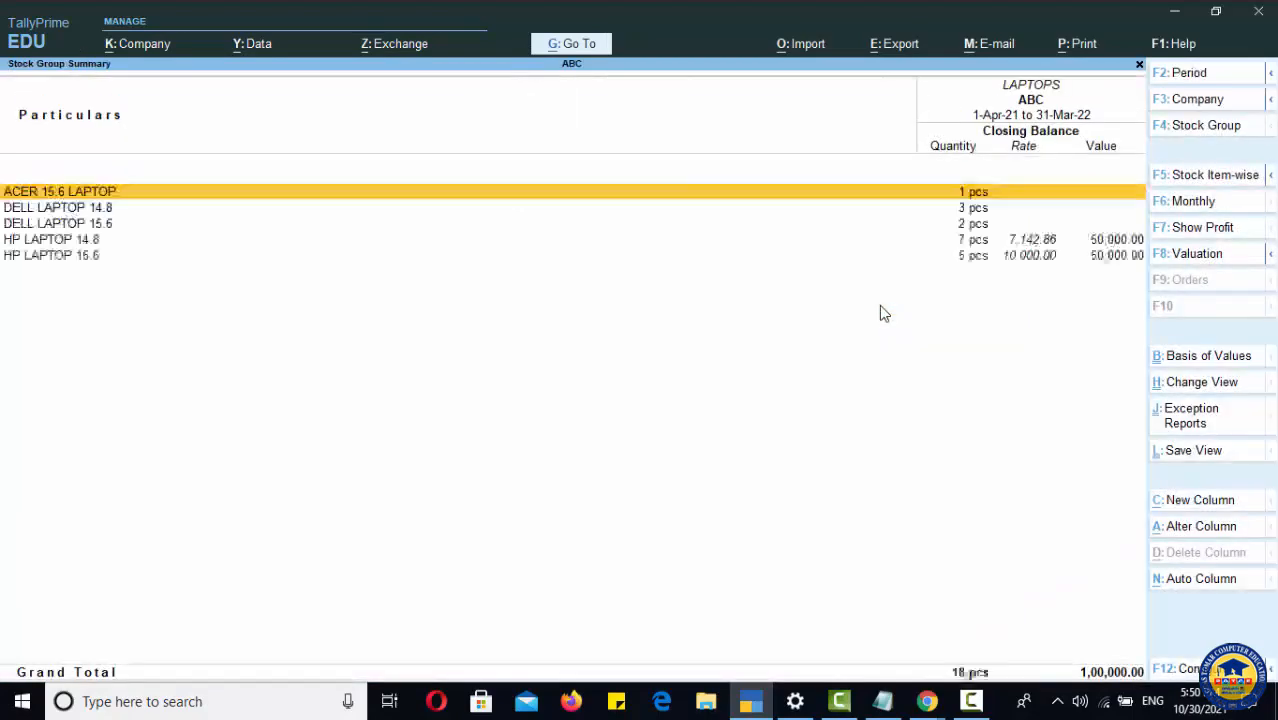
pyautogui.press('Down')
pyautogui.press('Down')
pyautogui.press('Down')
pyautogui.press('Down')
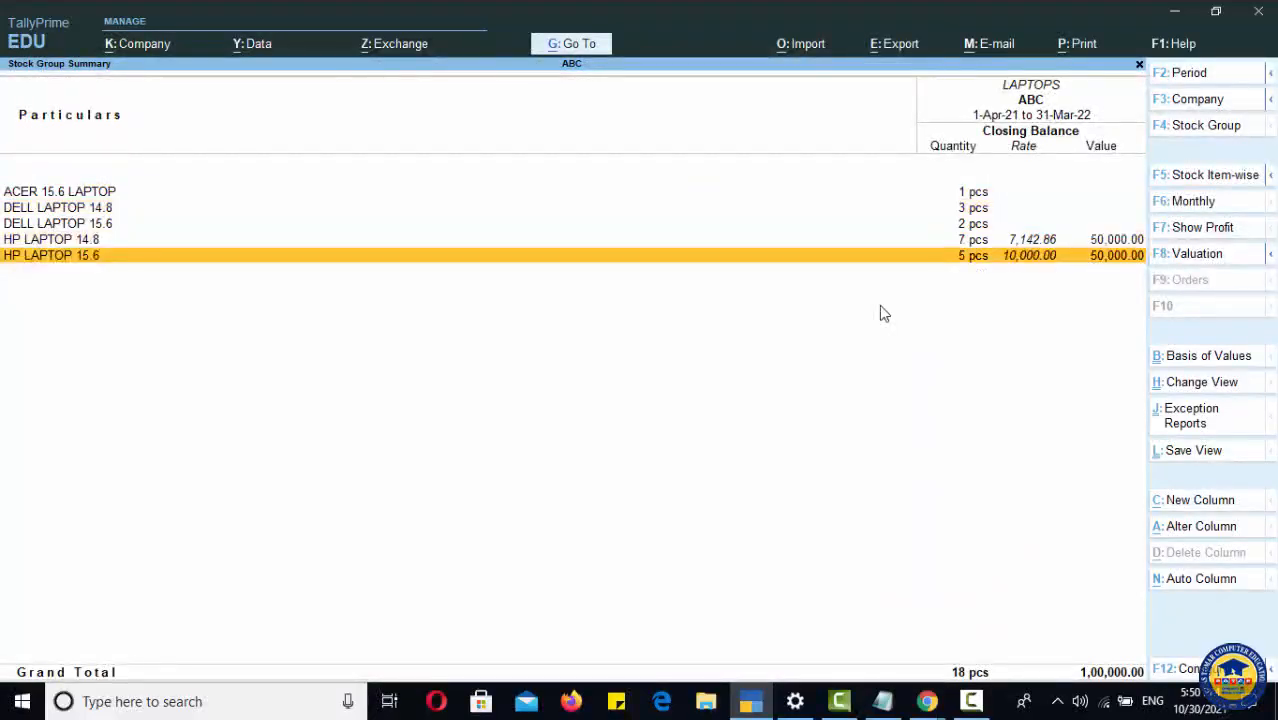
pyautogui.press('Up')
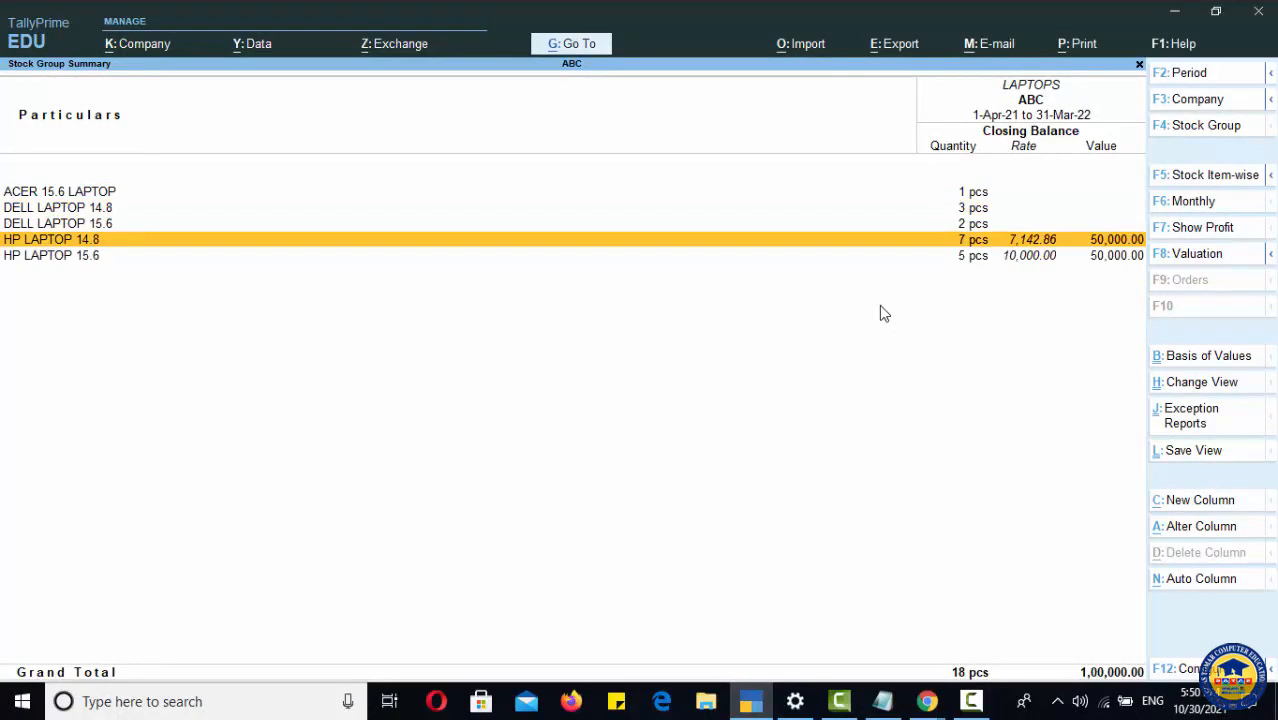
# Step: Open the monthly summary of HP LAPTOP 14.8 and return to the main menu
pyautogui.press('Return')
pyautogui.press('Up')
pyautogui.press('Up')
pyautogui.press('Up')
pyautogui.press('Up')
pyautogui.press('Up')
pyautogui.press('Up')
pyautogui.press('Up')
pyautogui.press('Up')
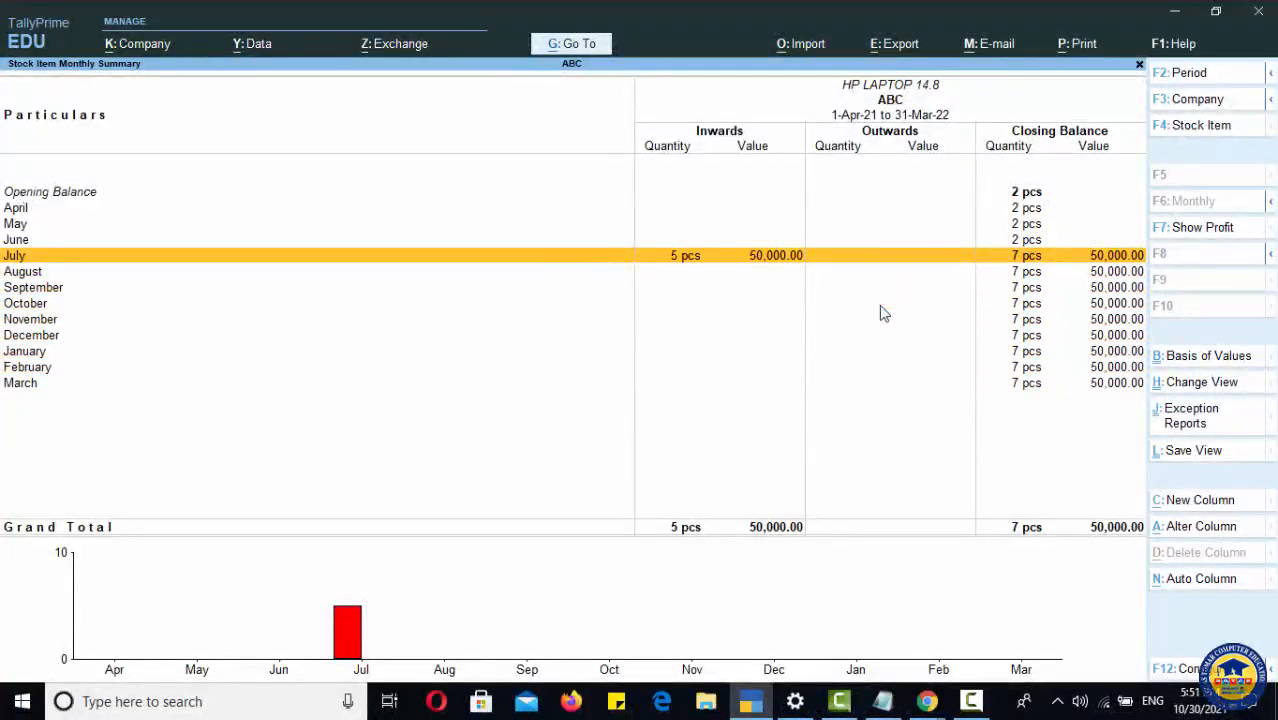
pyautogui.press('Escape')
pyautogui.press('Escape')
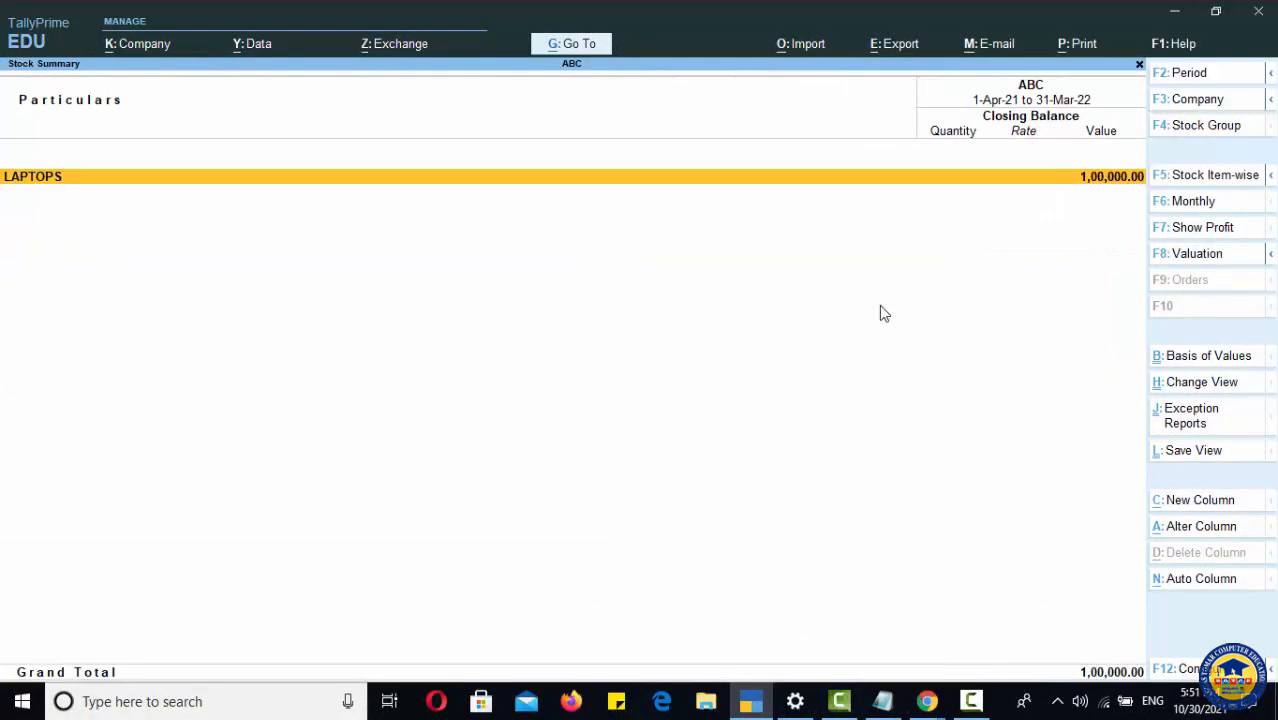
pyautogui.press('Escape')
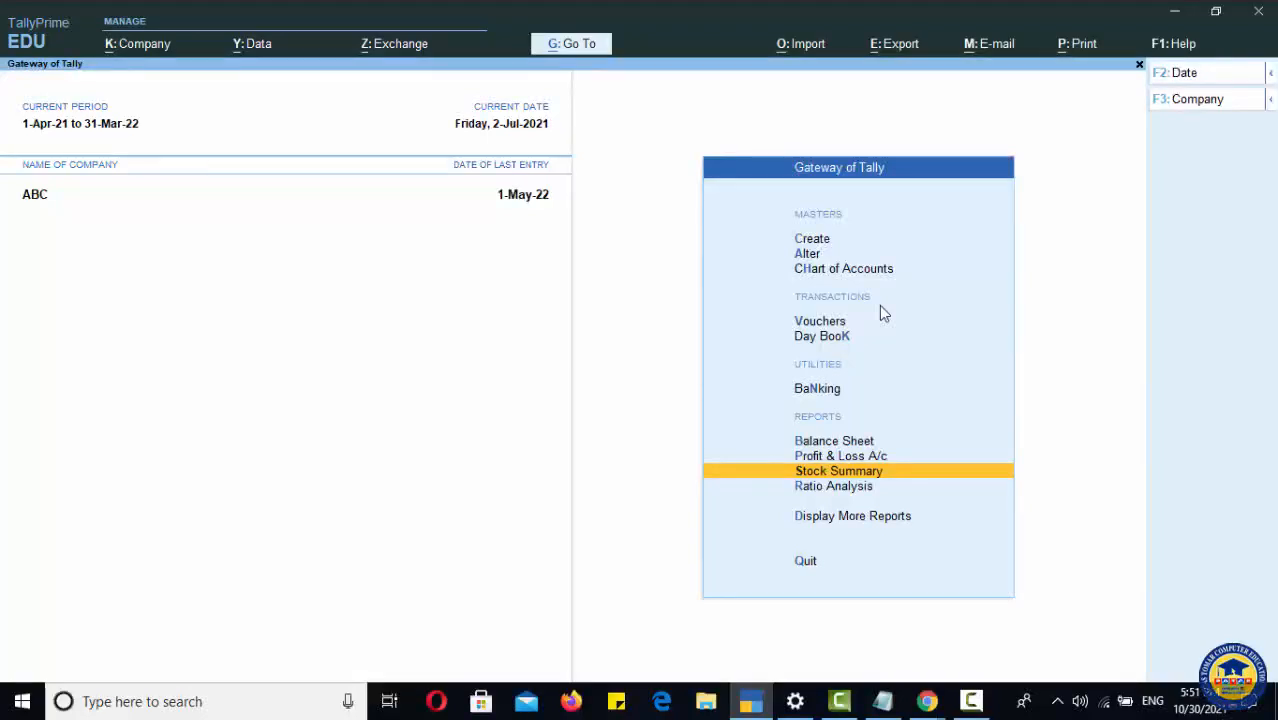
# Step: Run a Stock Query for HP LAPTOP 15.6 from the statements of inventory reports, then close it
pyautogui.press('Down')
pyautogui.press('Down')
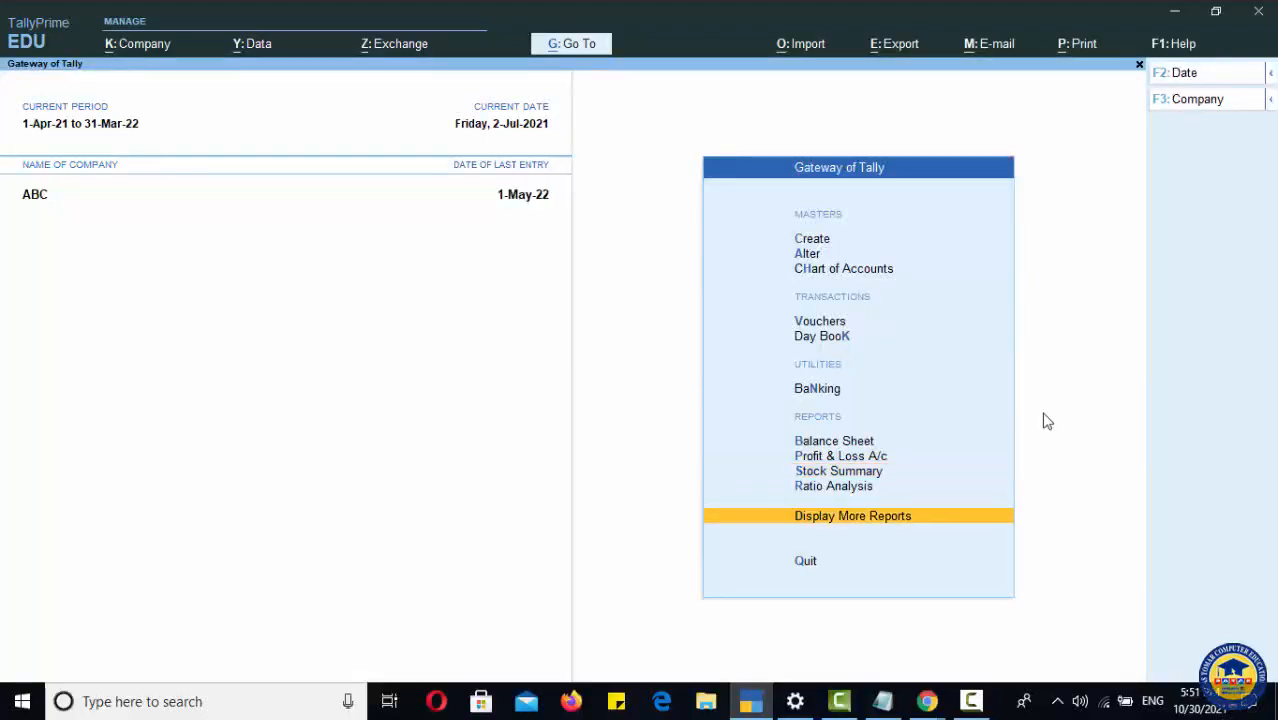
pyautogui.press('Return')
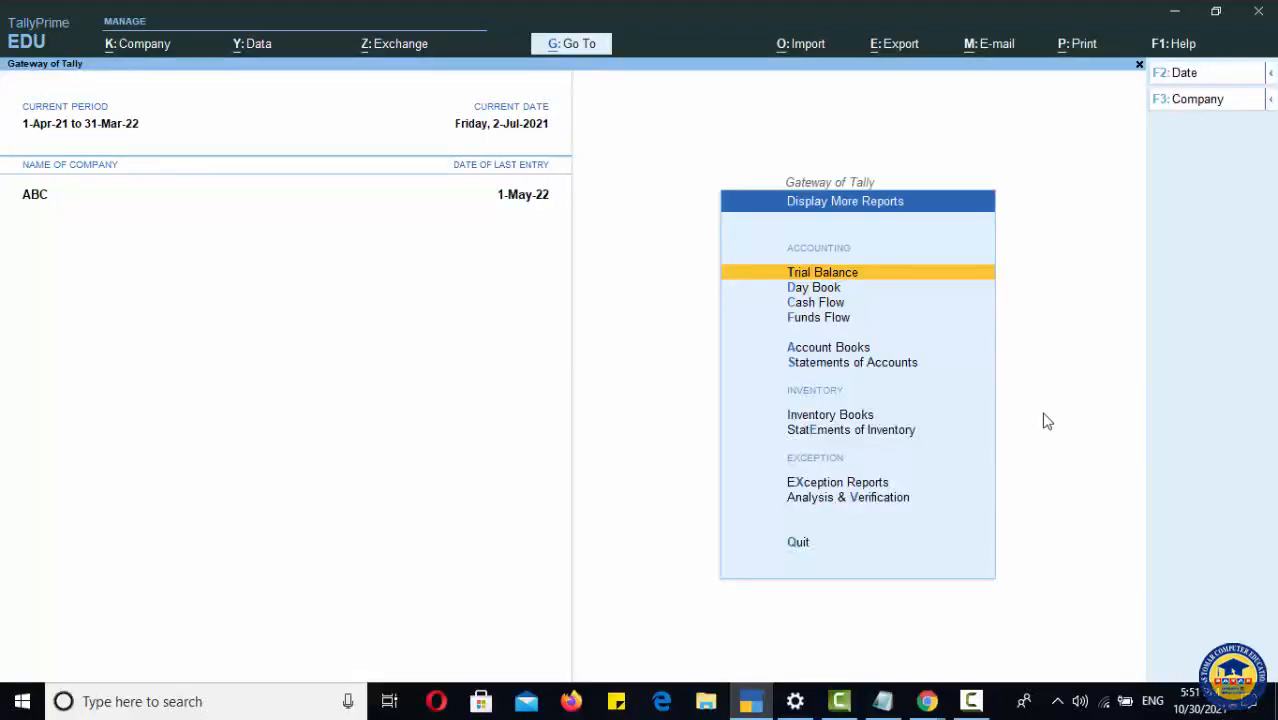
pyautogui.press('Down')
pyautogui.press('Down')
pyautogui.press('Down')
pyautogui.press('Down')
pyautogui.press('Down')
pyautogui.press('Down')
pyautogui.press('Down')
pyautogui.press('Down')
pyautogui.press('Up')
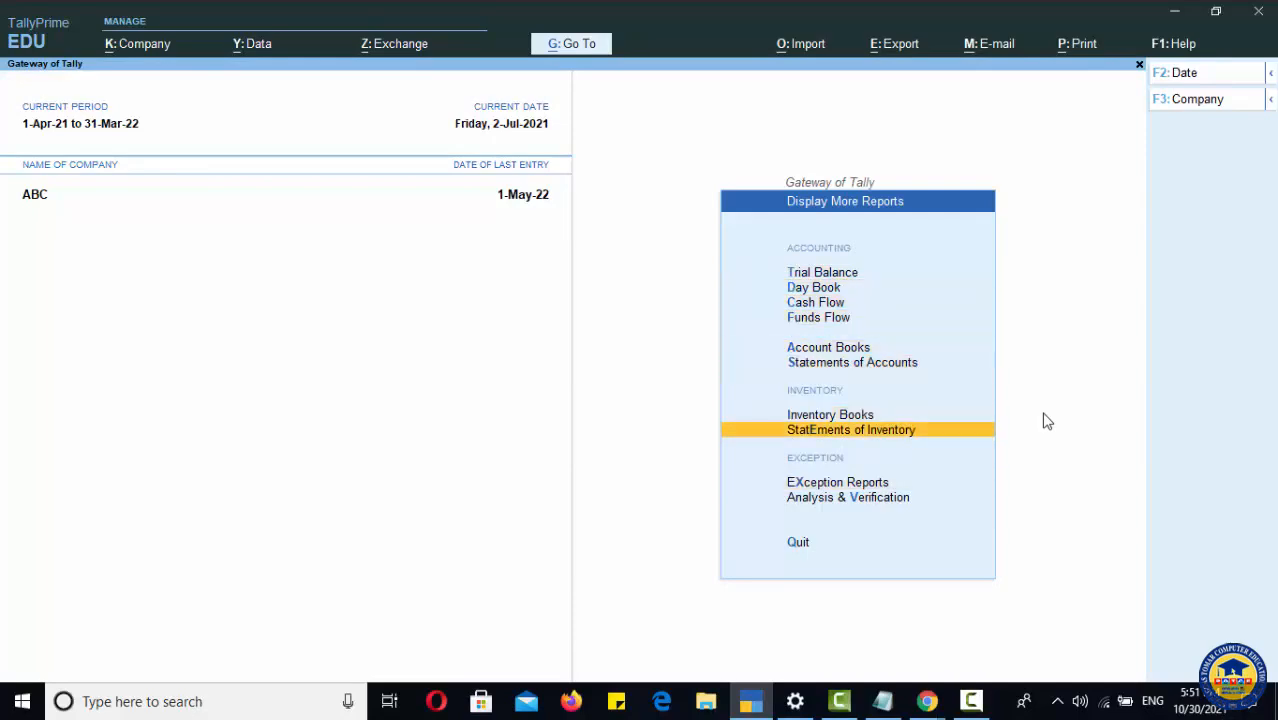
pyautogui.press('Return')
pyautogui.press('Down')
pyautogui.press('Down')
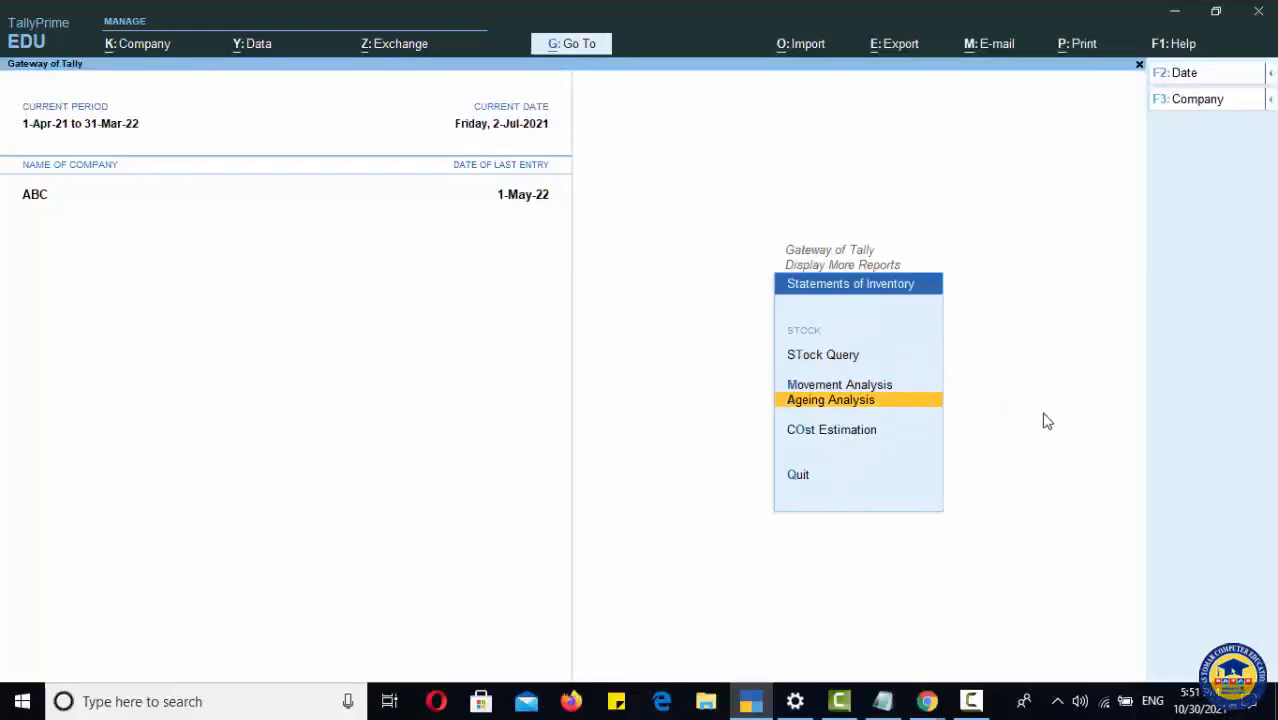
pyautogui.press('Up')
pyautogui.press('Up')
pyautogui.press('Return')
pyautogui.press('Down')
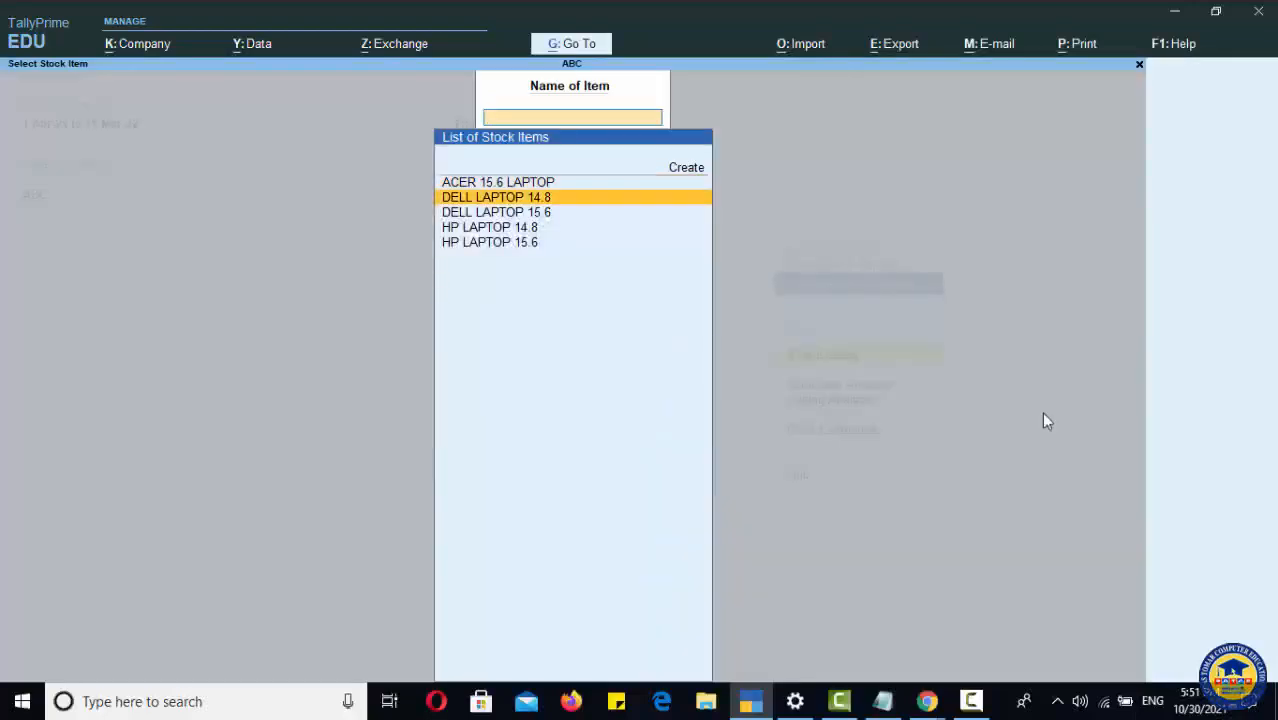
pyautogui.press('Down')
pyautogui.press('Down')
pyautogui.press('Down')
pyautogui.press('Return')
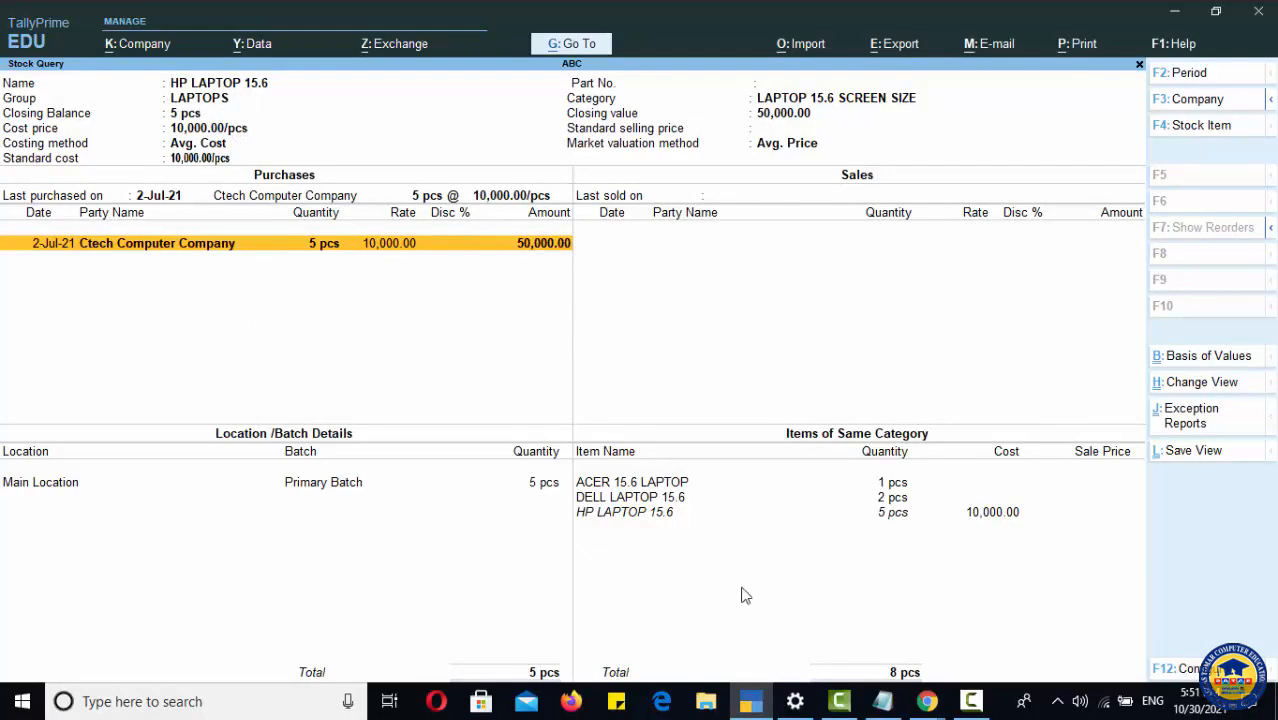
pyautogui.press('F4')
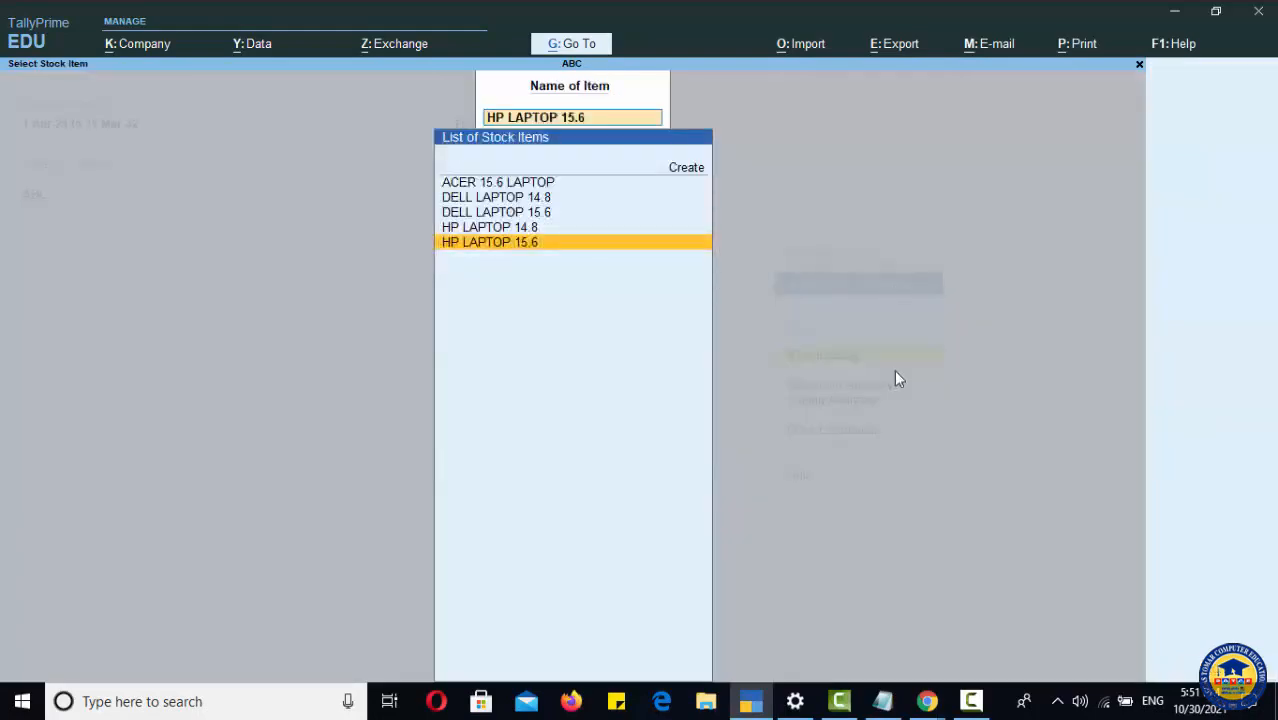
pyautogui.press('Escape')
pyautogui.press('Escape')
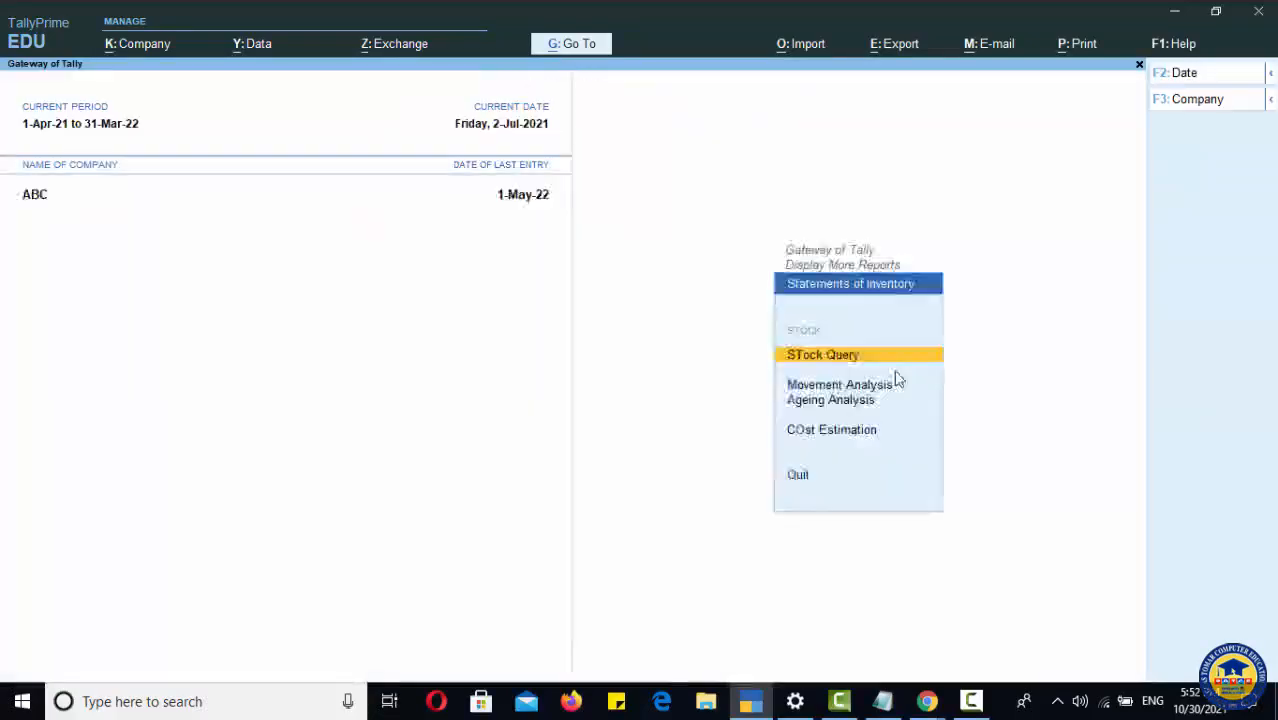
pyautogui.press('Escape')
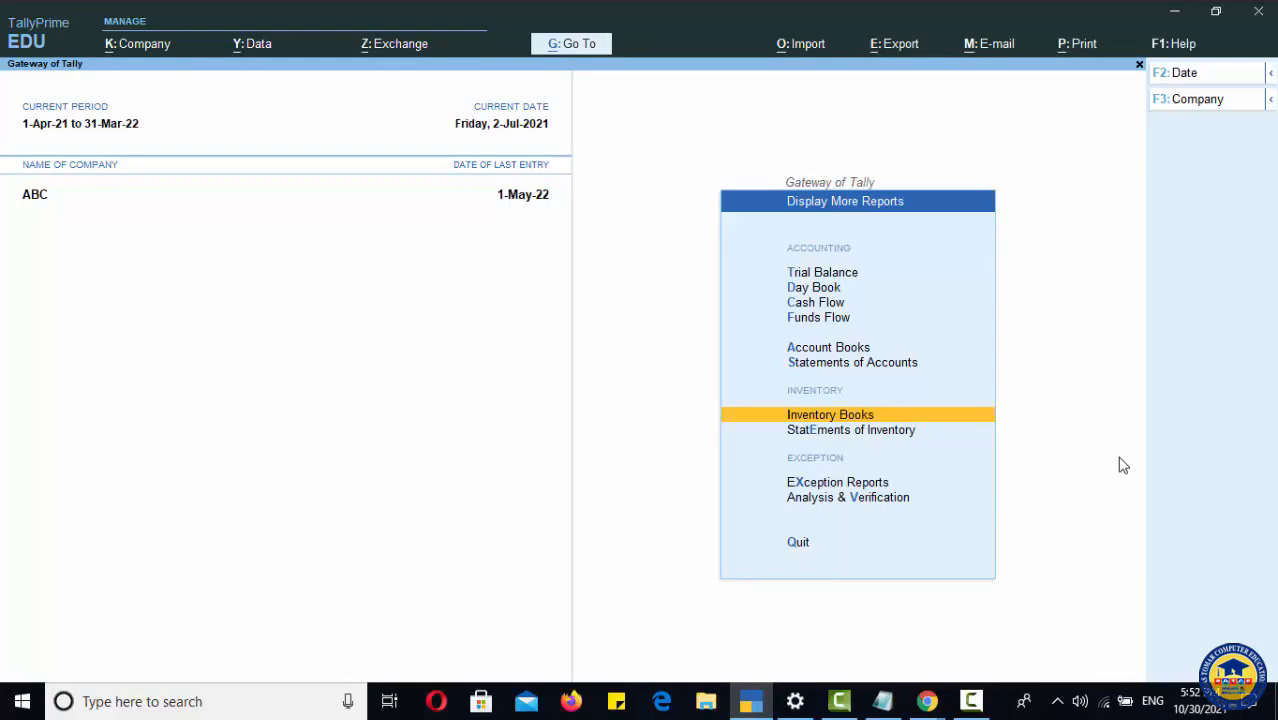
# Step: Open the Inventory Books stock item report for HP LAPTOP 14.8 and examine its monthly movements
pyautogui.press('Return')
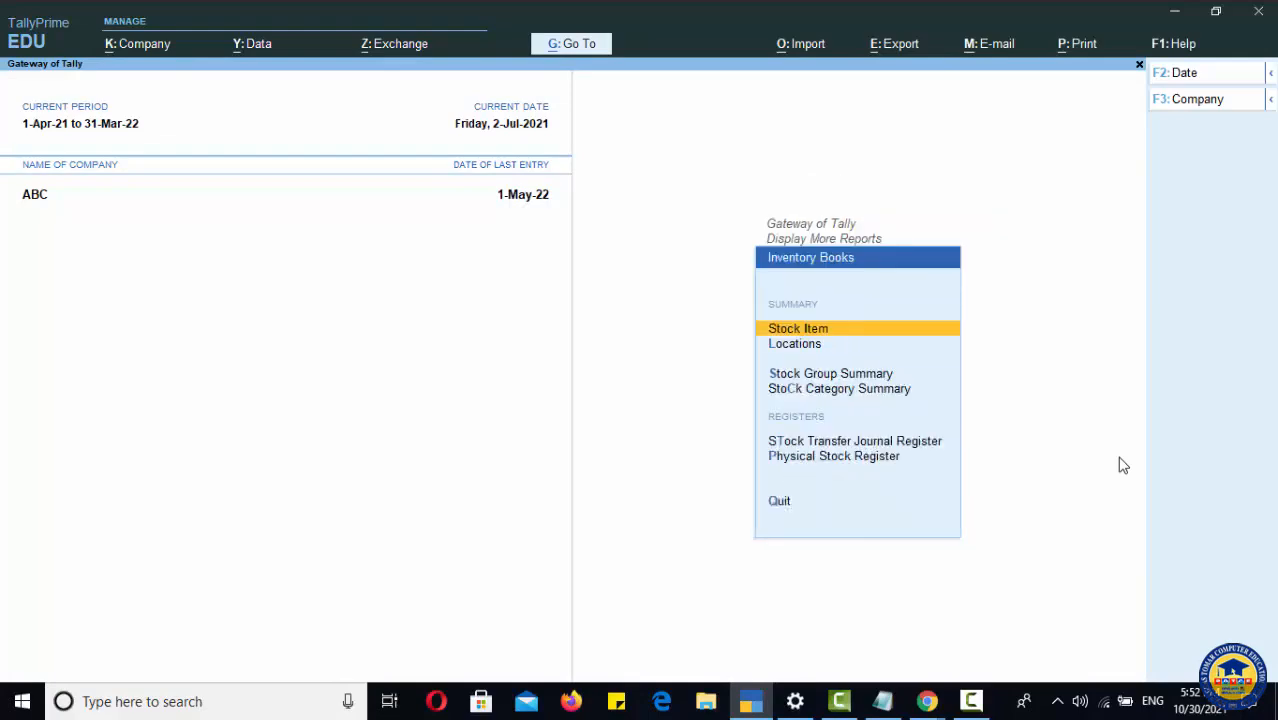
pyautogui.press('Down')
pyautogui.press('Down')
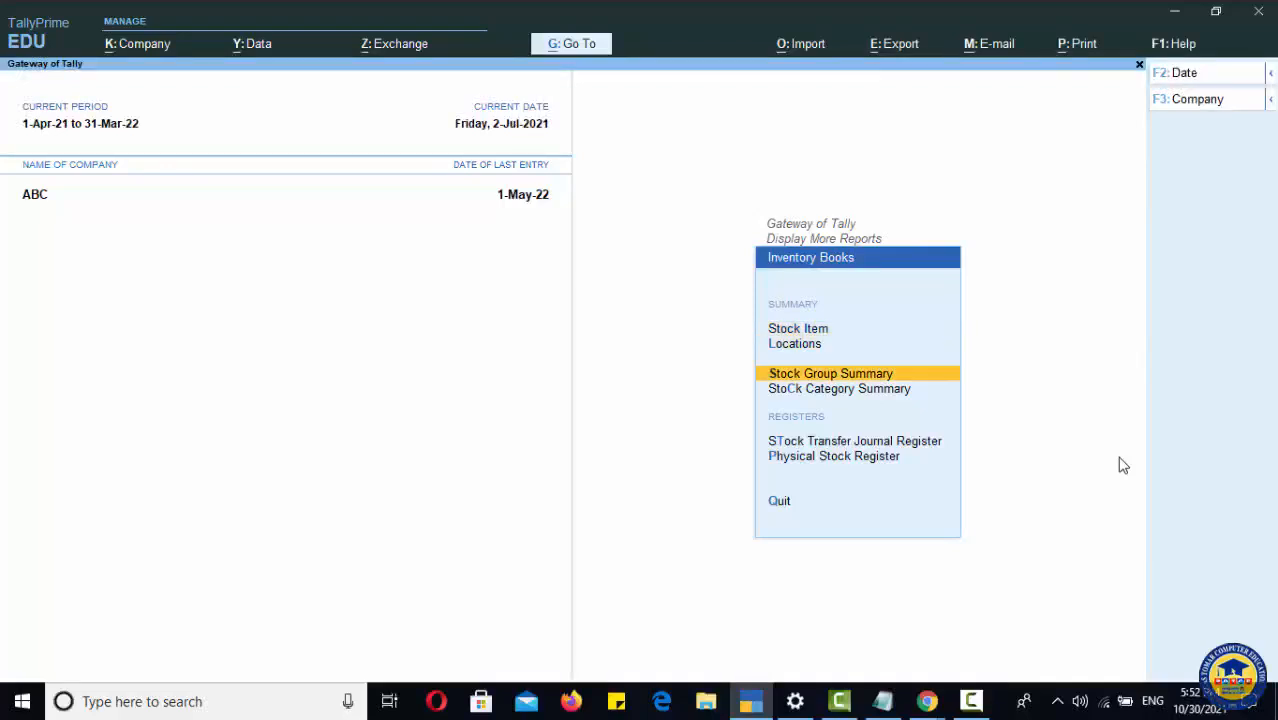
pyautogui.press('Down')
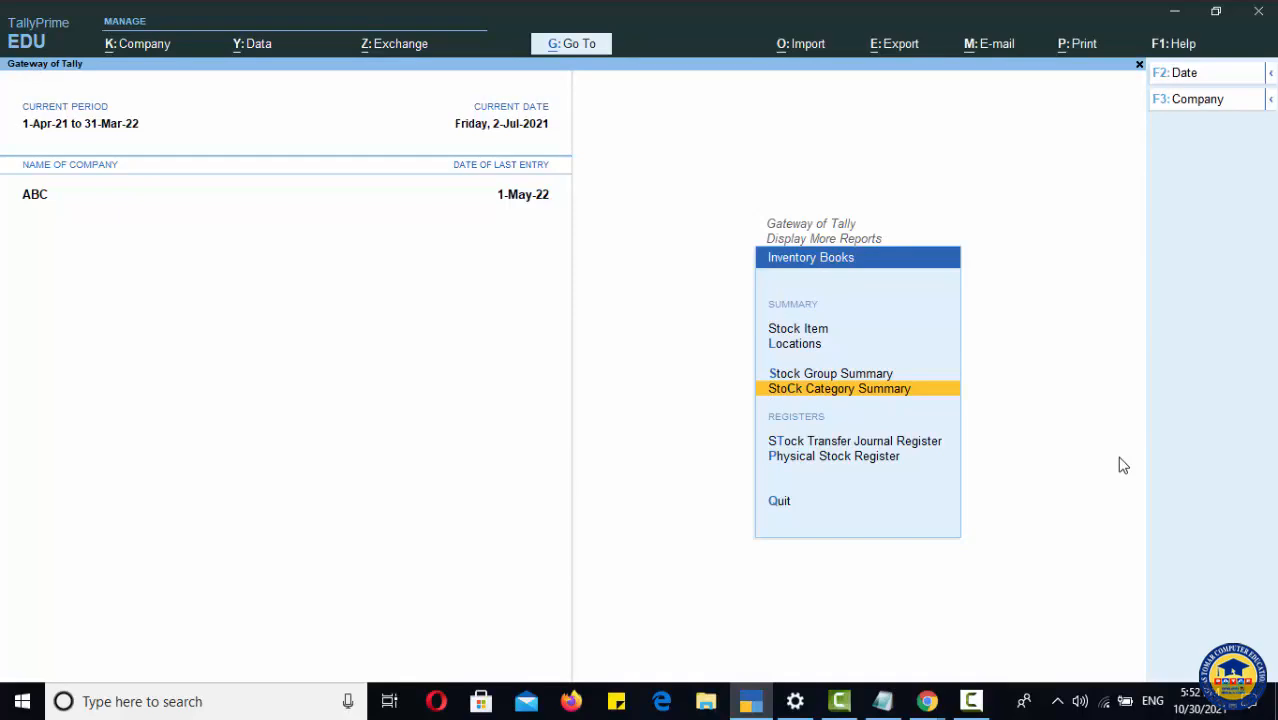
pyautogui.press('Up')
pyautogui.press('Up')
pyautogui.press('Up')
pyautogui.press('Return')
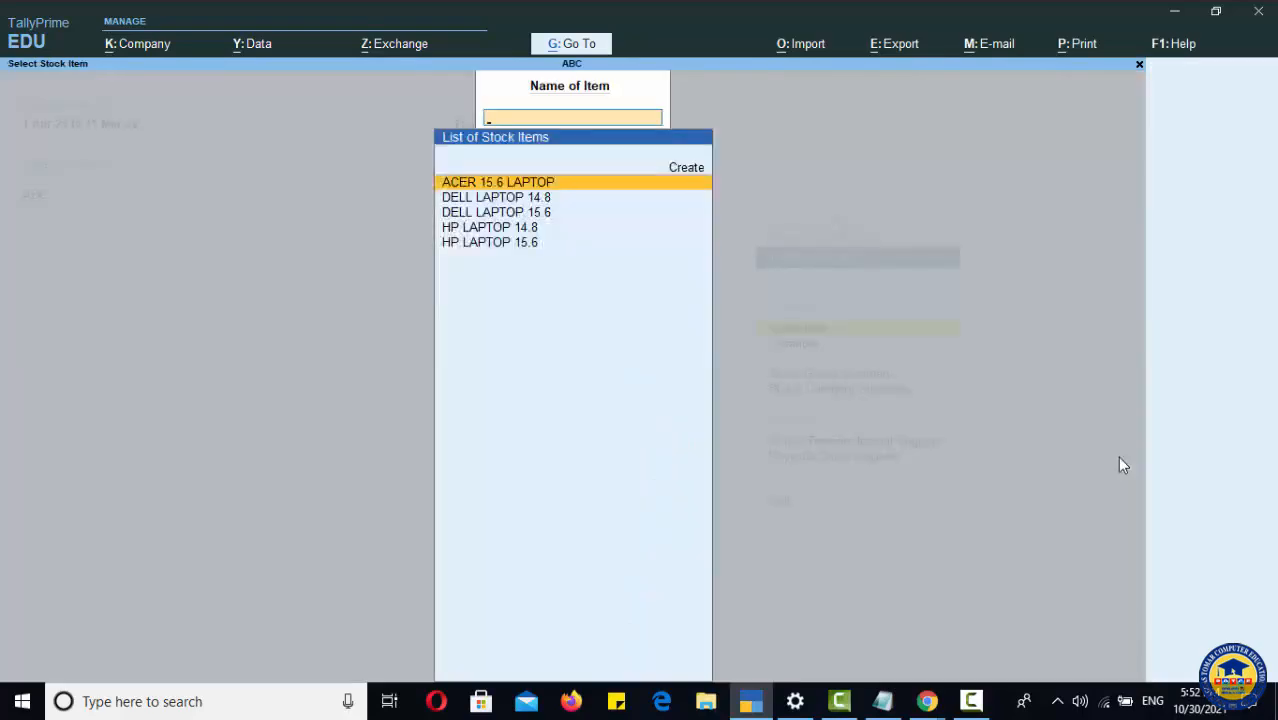
pyautogui.press('Down')
pyautogui.press('Down')
pyautogui.press('Down')
pyautogui.press('Return')
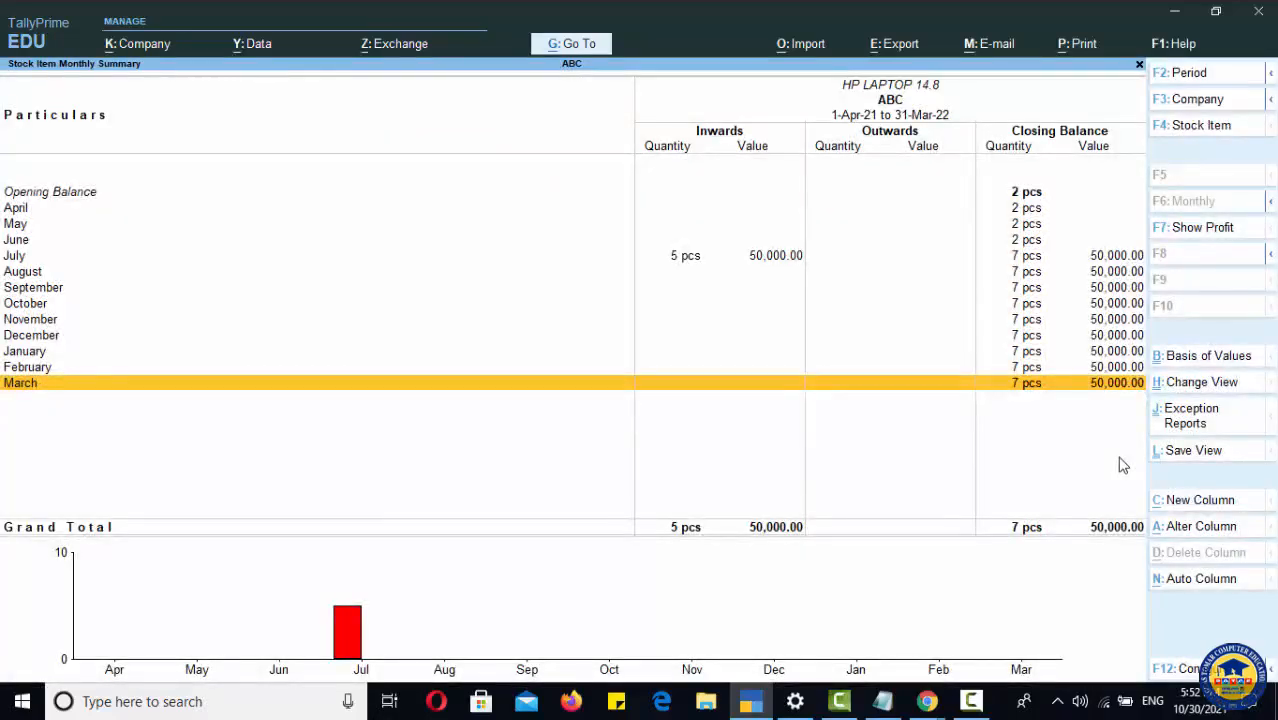
pyautogui.press('Escape')
pyautogui.press('Escape')
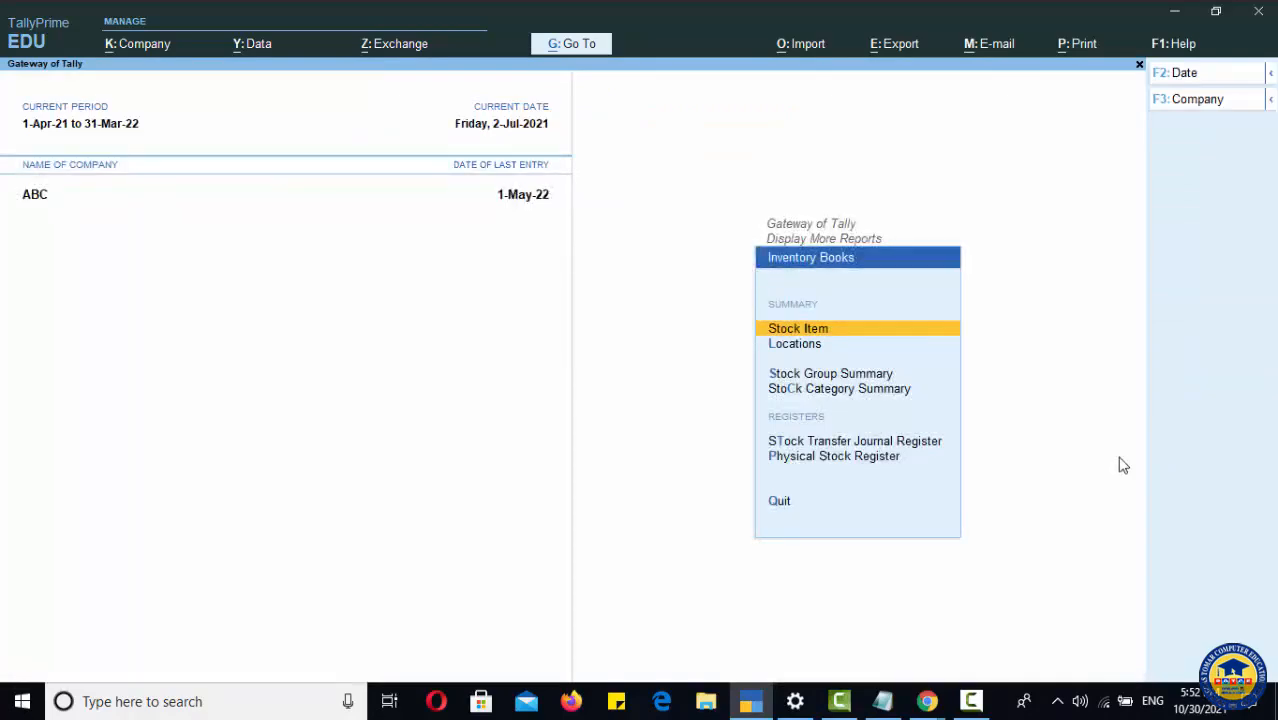
# Step: Use Go To with the search STOCK to reopen the Stock Summary and inspect HP LAPTOP 15.6 in LAPTOPS
pyautogui.hotkey('alt', 'g')
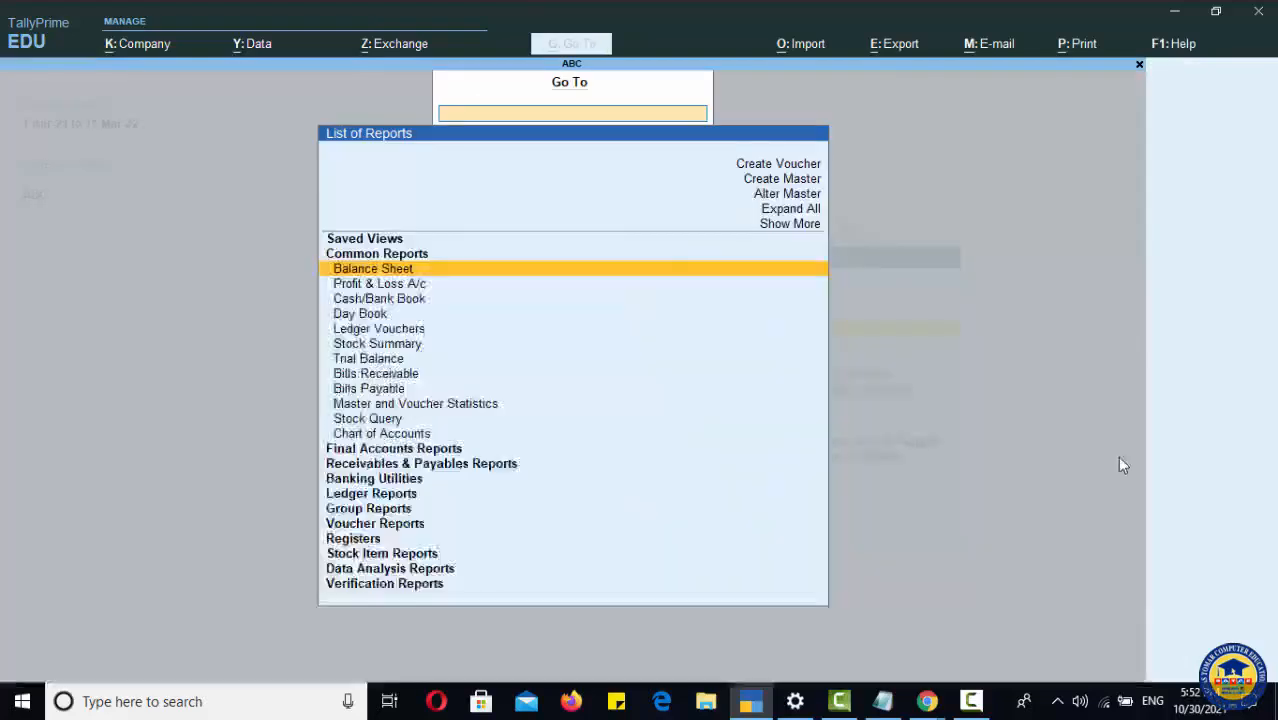
pyautogui.write('STOCK')
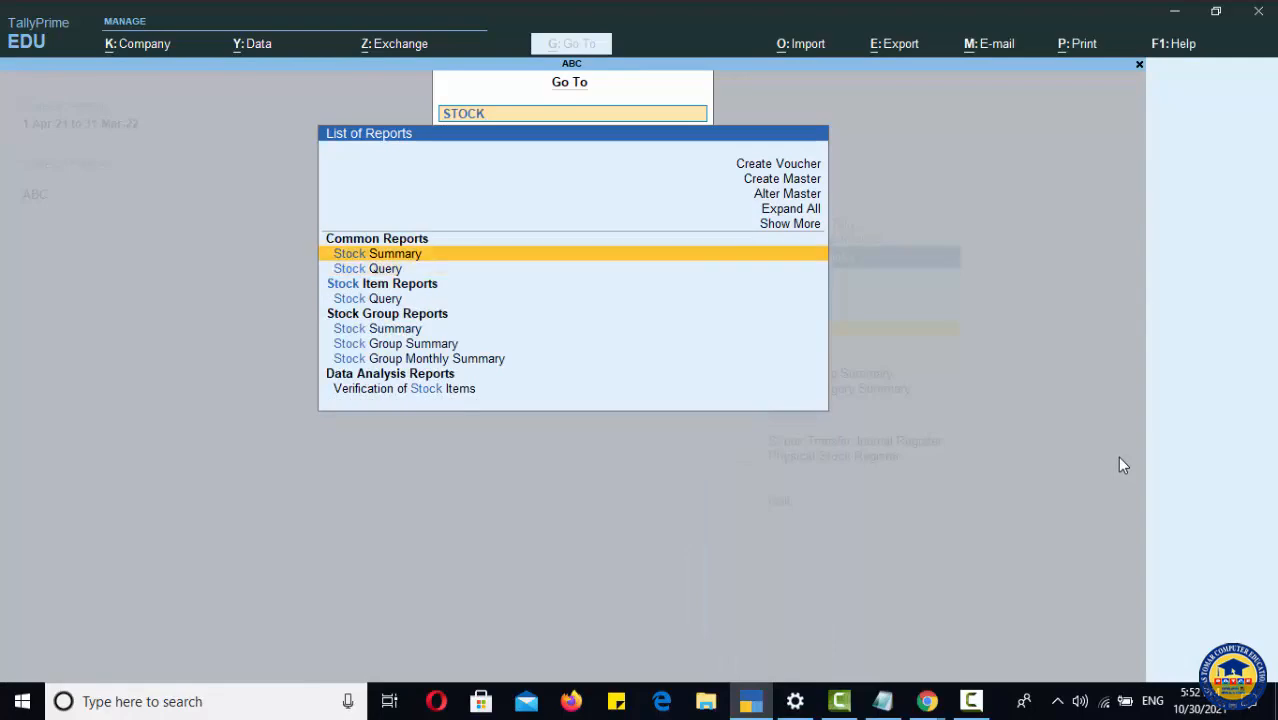
pyautogui.press('Return')
pyautogui.press('Return')
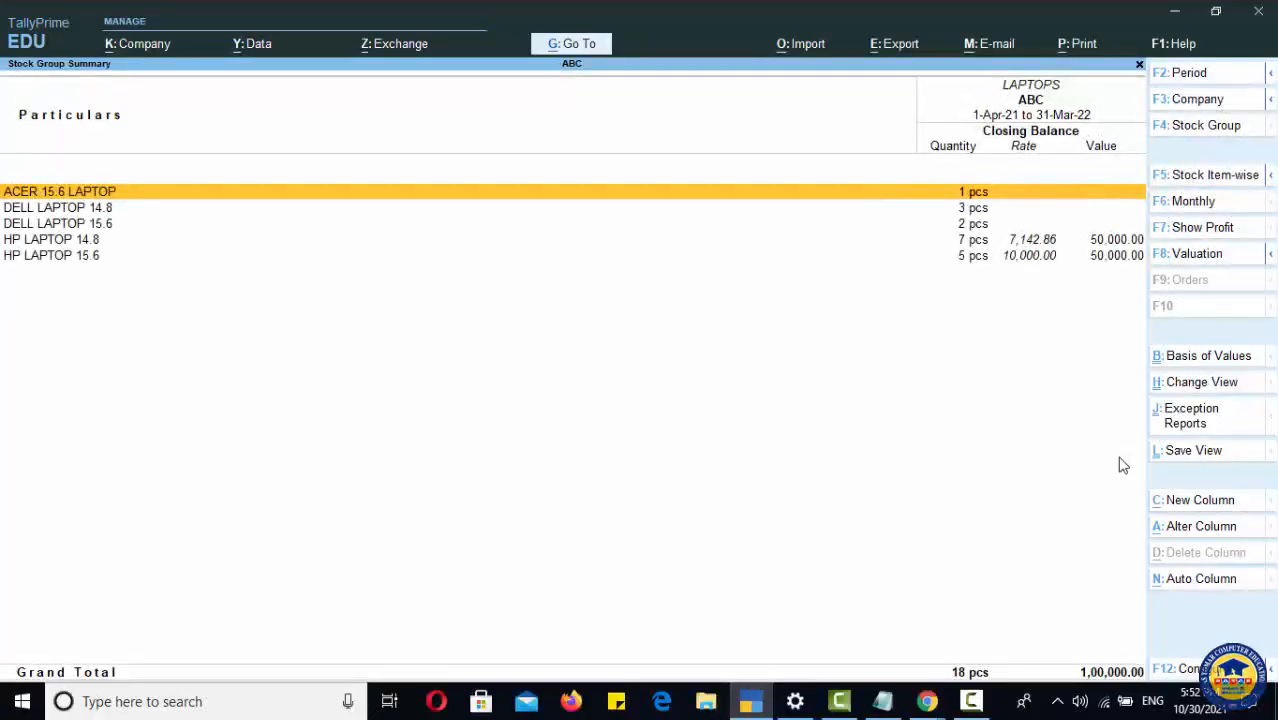
pyautogui.press('Down')
pyautogui.press('Down')
pyautogui.press('Down')
pyautogui.press('Down')
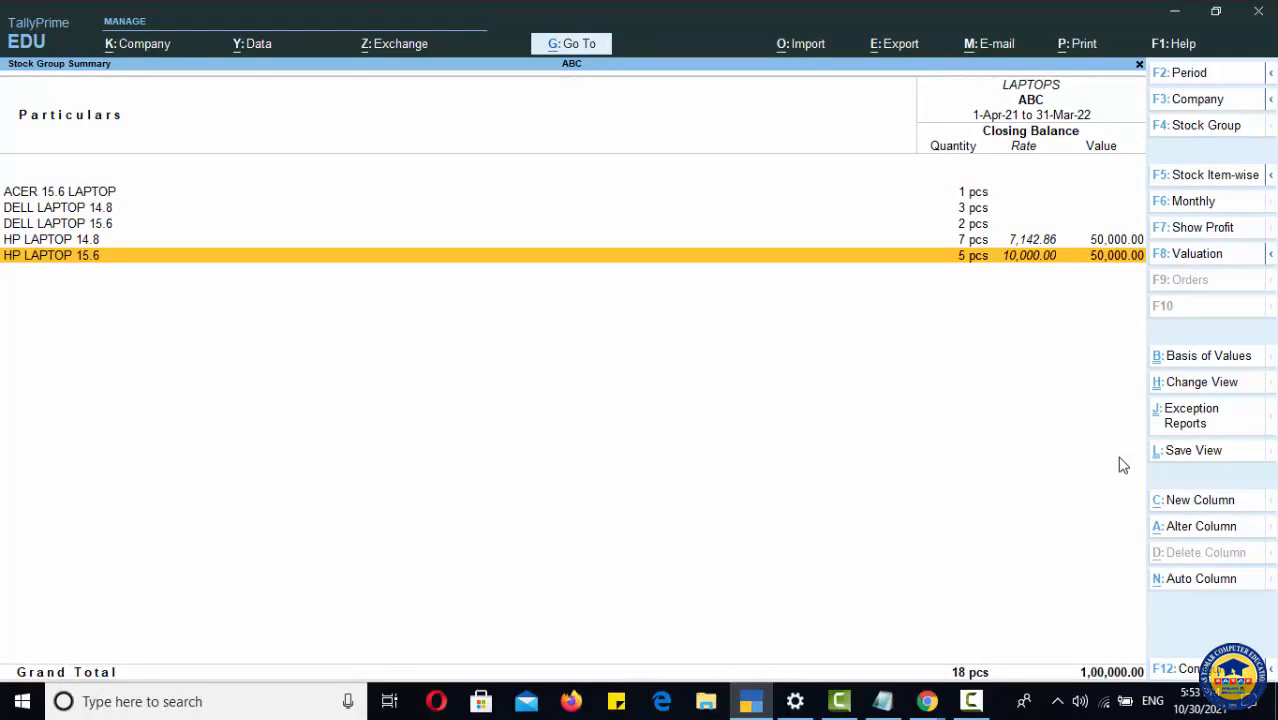
pyautogui.press('Return')
pyautogui.press('Escape')
pyautogui.press('Escape')
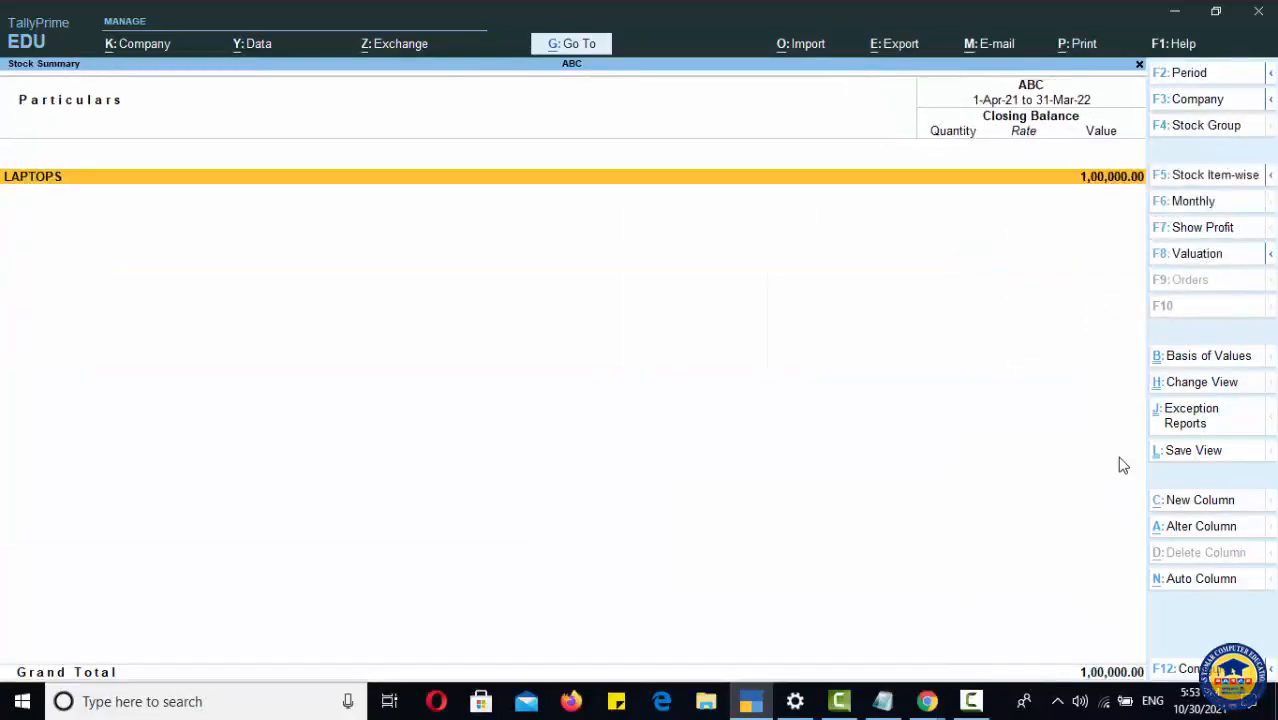
pyautogui.press('Escape')
pyautogui.press('Escape')
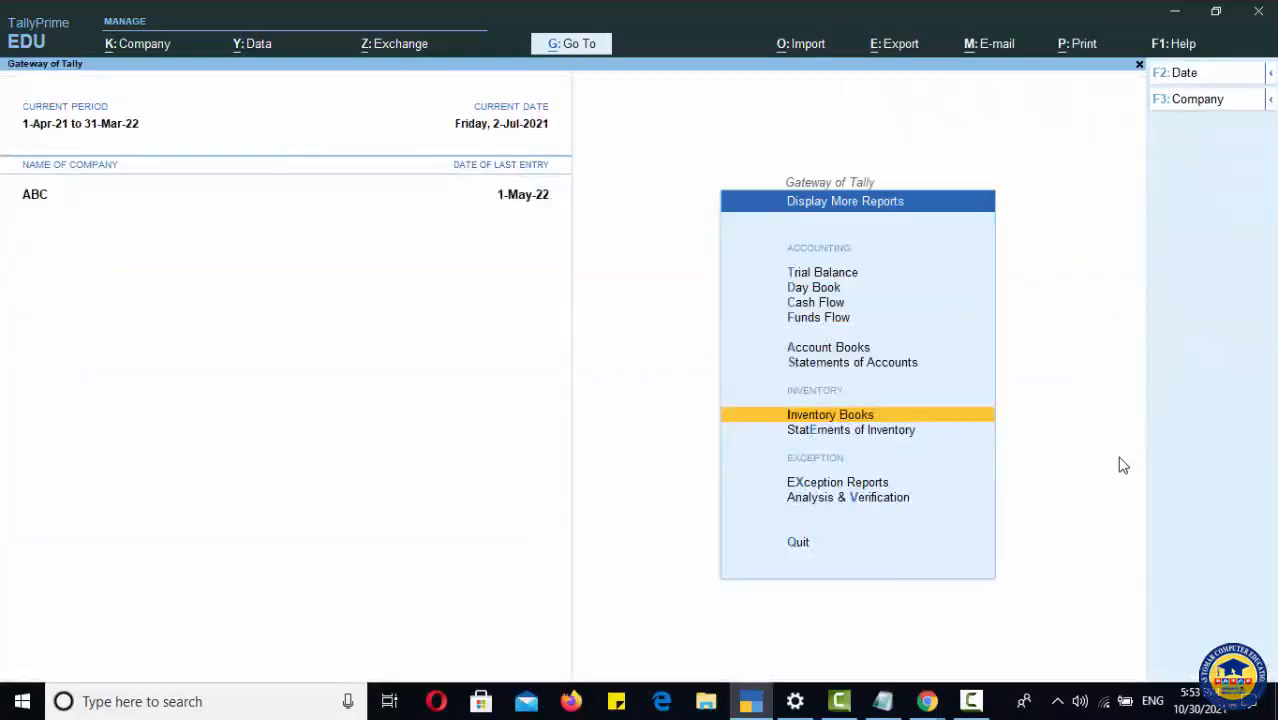
pyautogui.press('Escape')
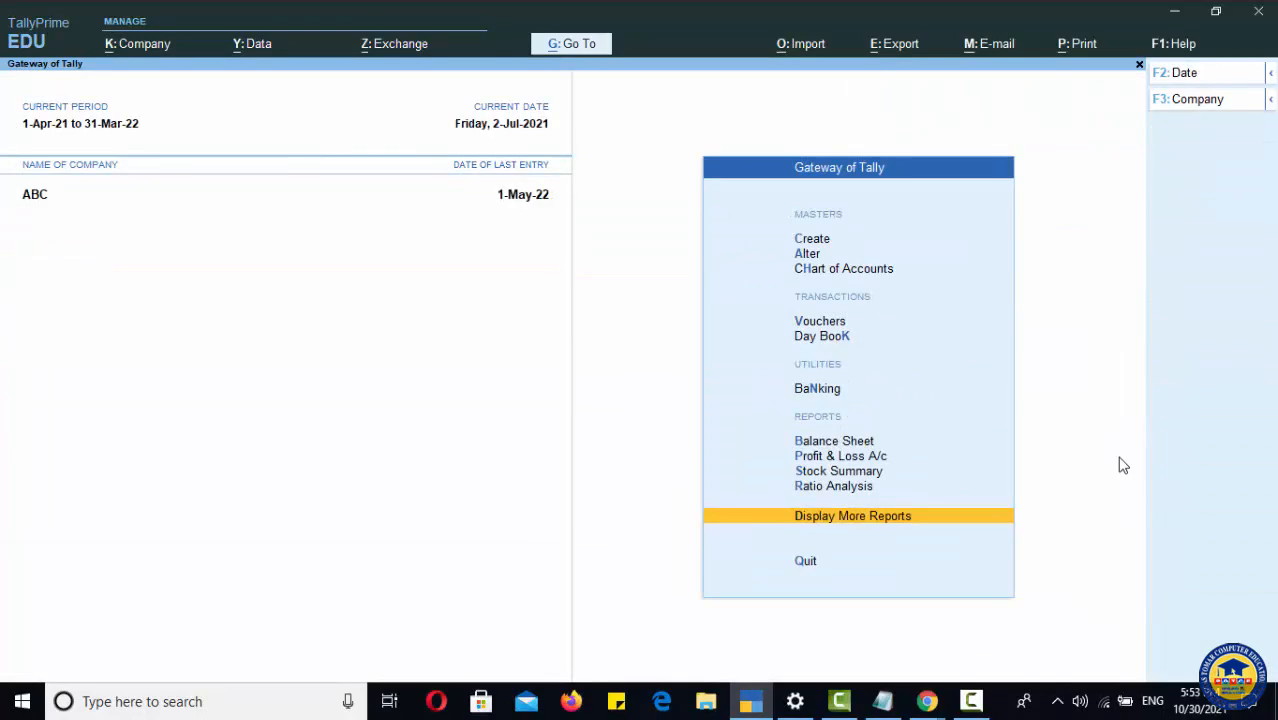